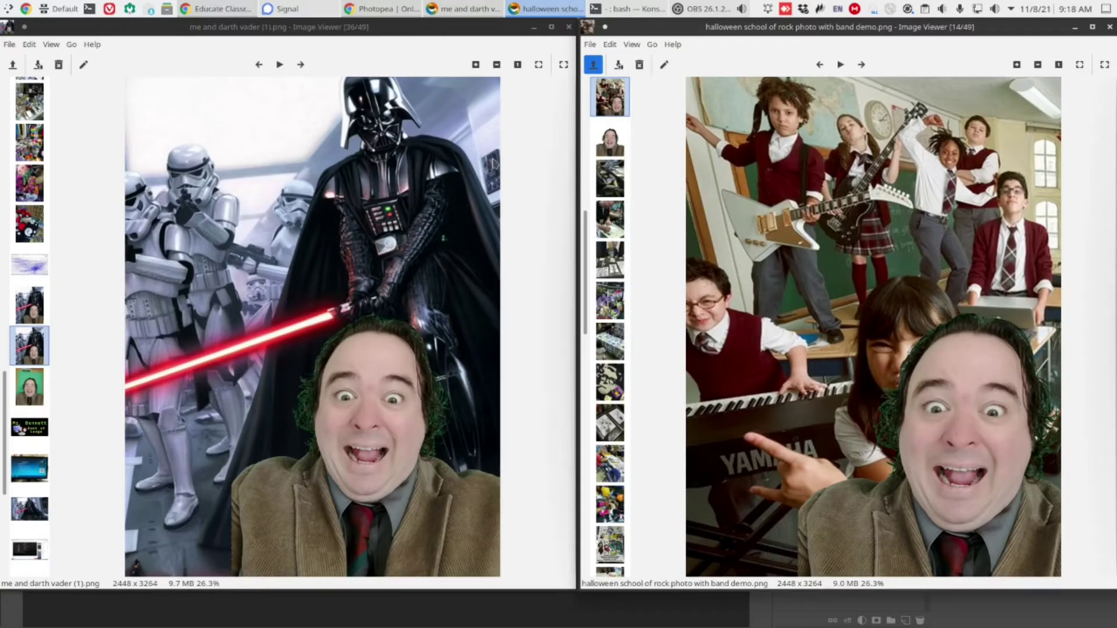
Close both sample photo viewer windows and open a new browser tab.
{"action": "left_click", "coordinate": [568, 27]}
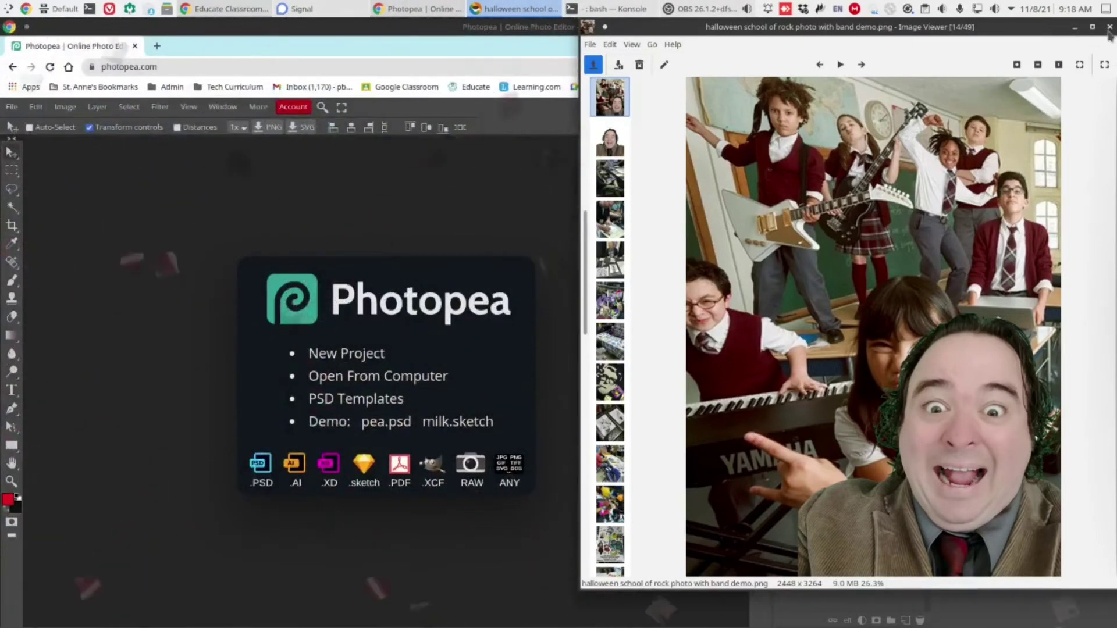
{"action": "left_click", "coordinate": [1109, 27]}
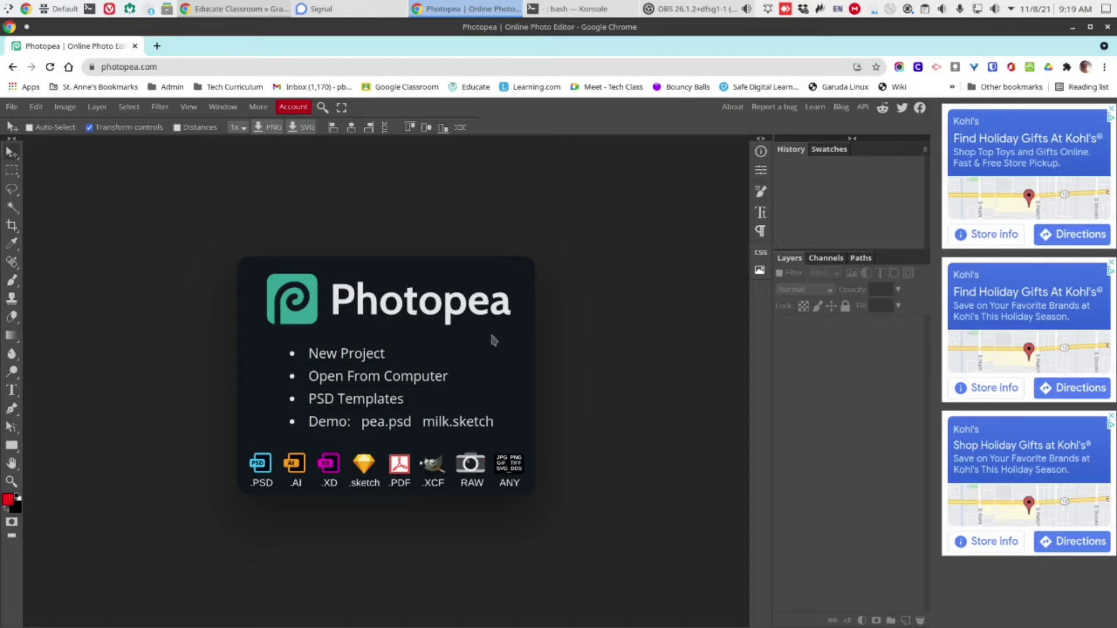
{"action": "left_click", "coordinate": [156, 45]}
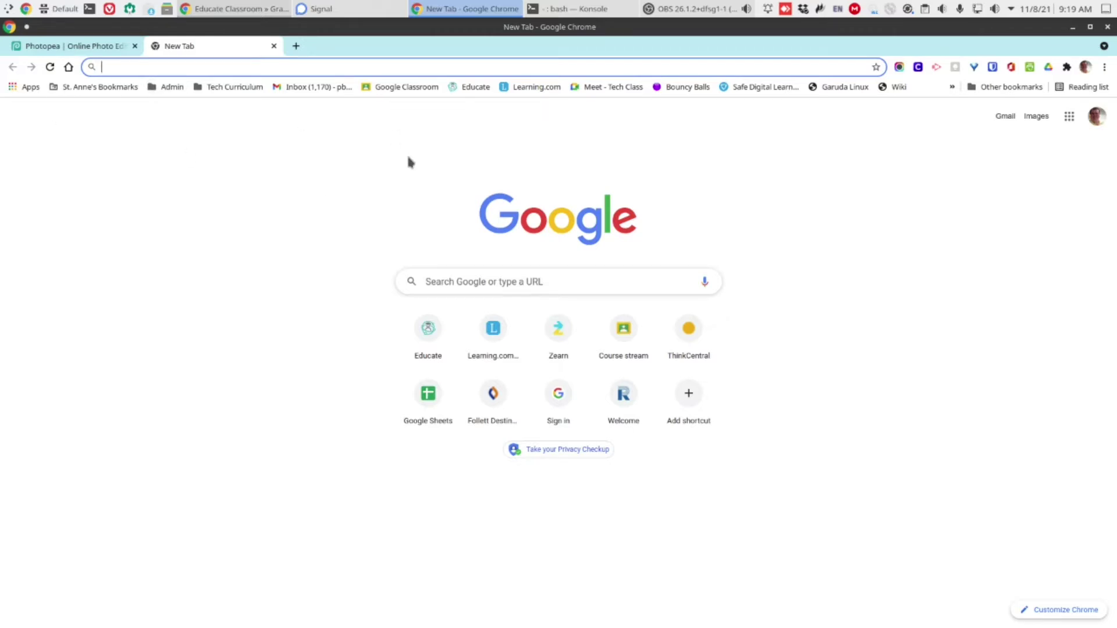
Search Google Images for "eiffel tower".
{"action": "left_click", "coordinate": [451, 288]}
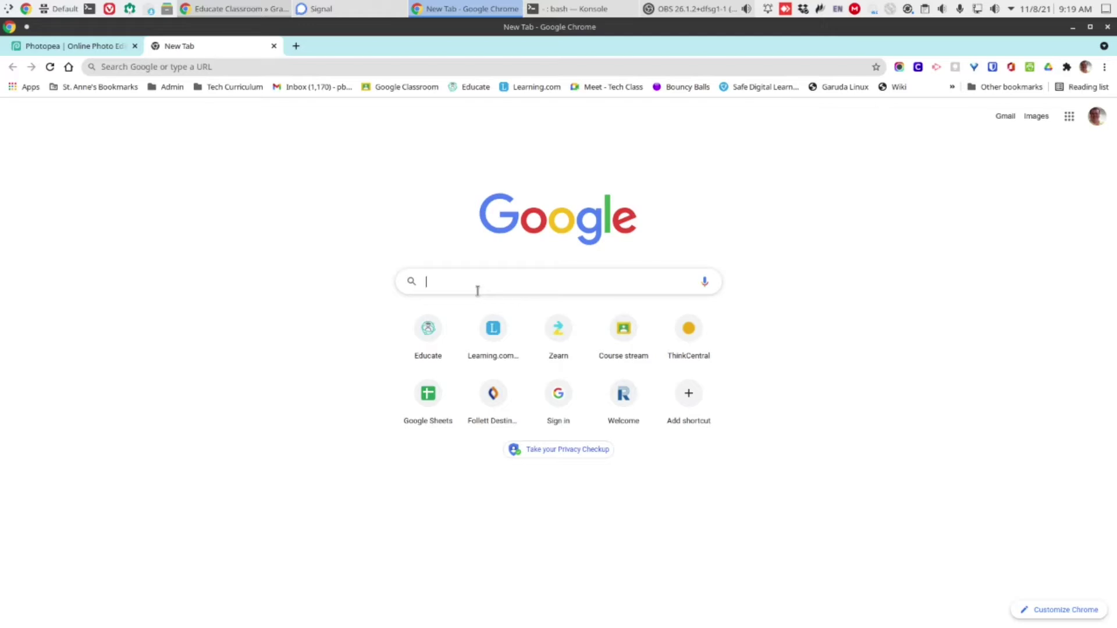
{"action": "type", "text": "eiffel tower"}
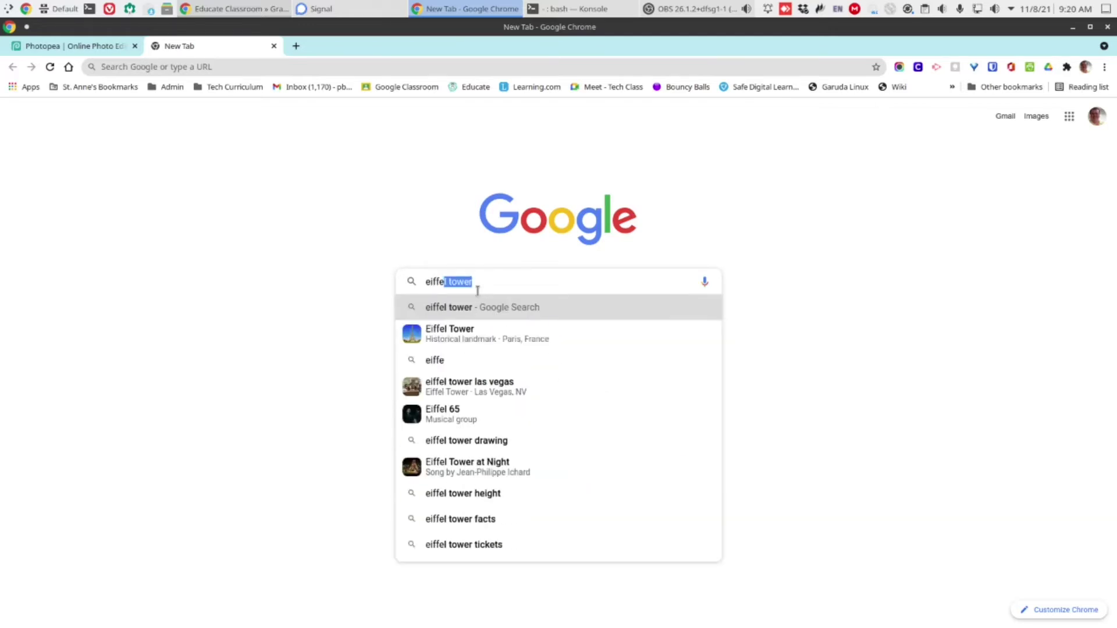
{"action": "key", "text": "Return"}
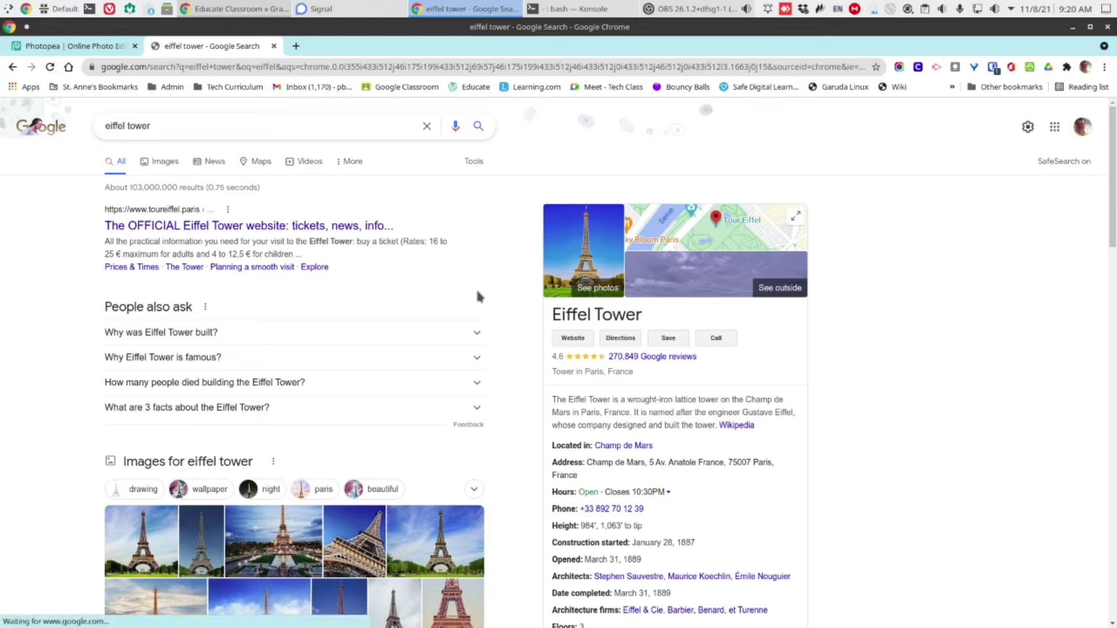
{"action": "left_click", "coordinate": [166, 161]}
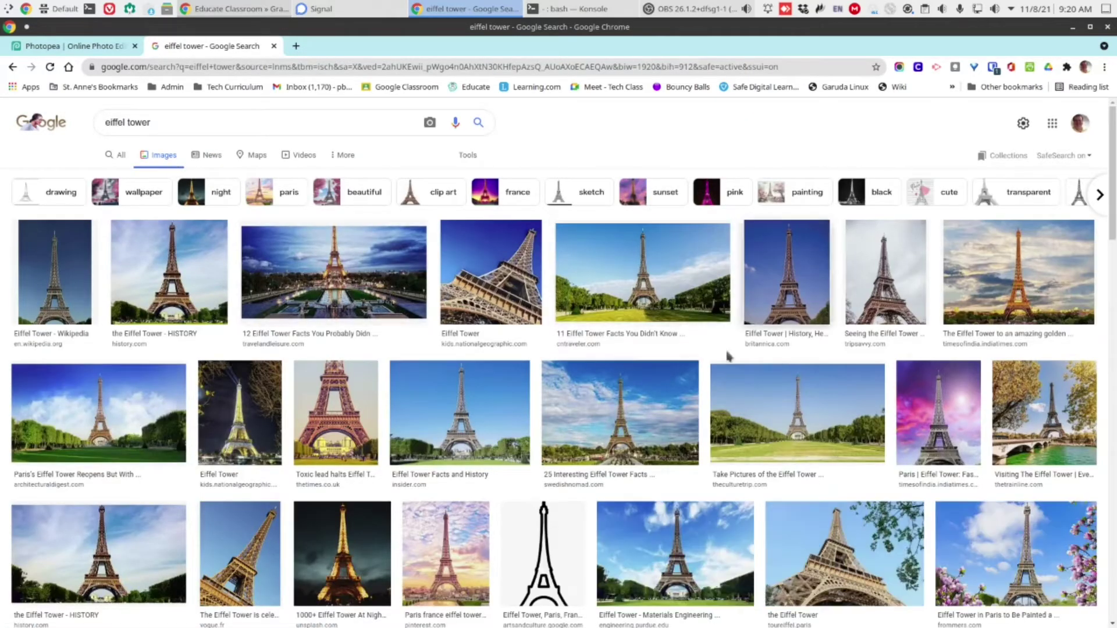
Open the Architectural Digest source page of the Eiffel Tower image result and dismiss its banner ad.
{"action": "scroll", "coordinate": [524, 427], "scroll_direction": "down", "scroll_amount": 3}
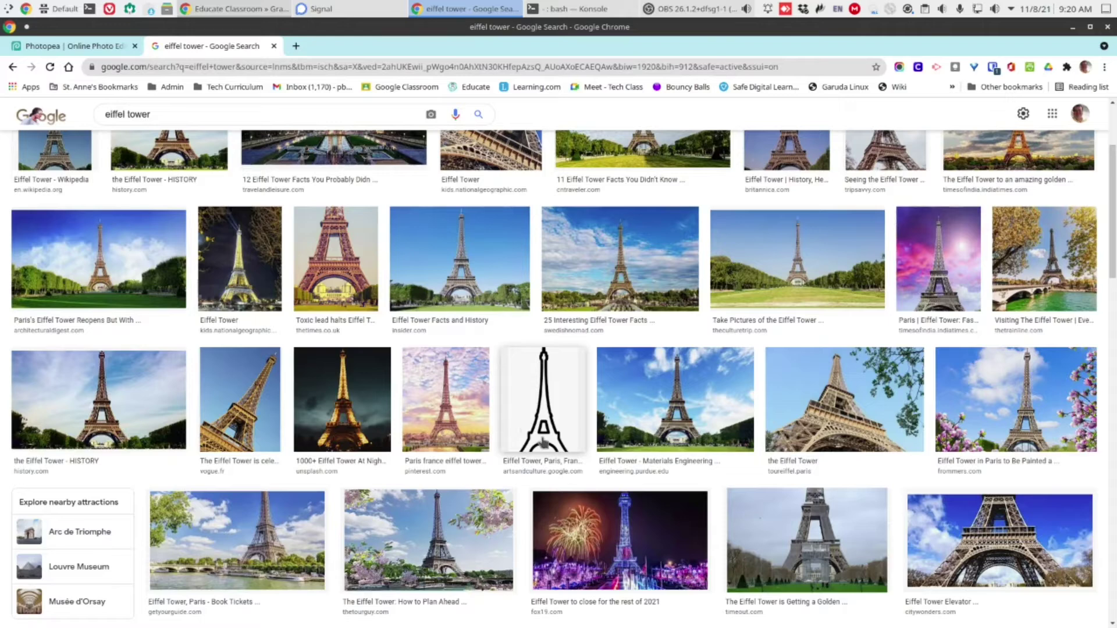
{"action": "left_click", "coordinate": [115, 278]}
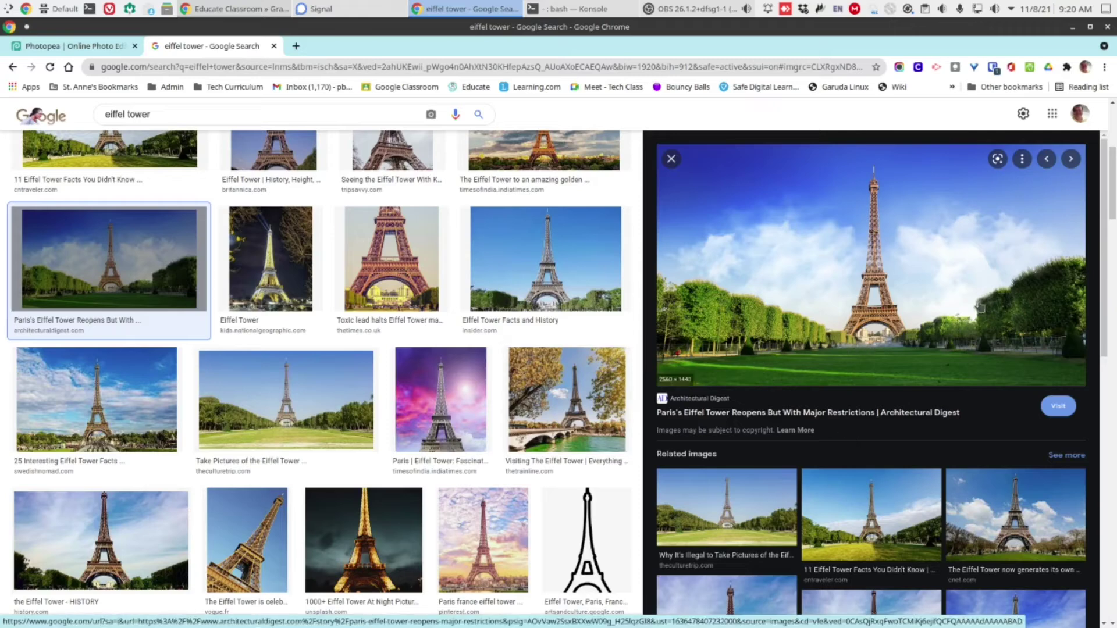
{"action": "left_click", "coordinate": [1059, 406]}
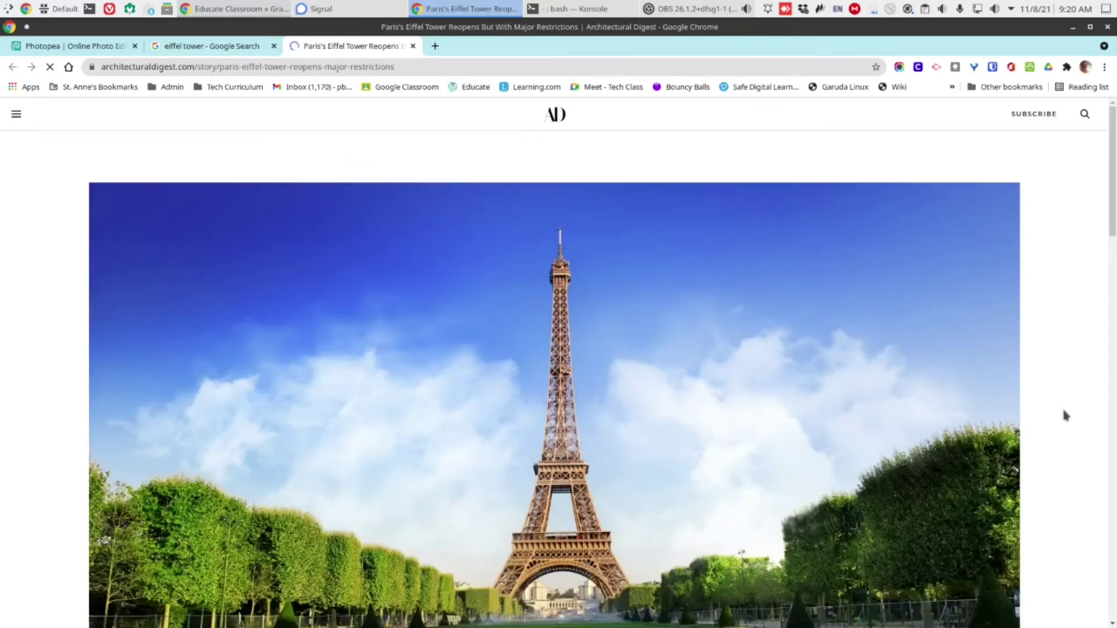
{"action": "scroll", "coordinate": [1060, 290], "scroll_direction": "down", "scroll_amount": 2}
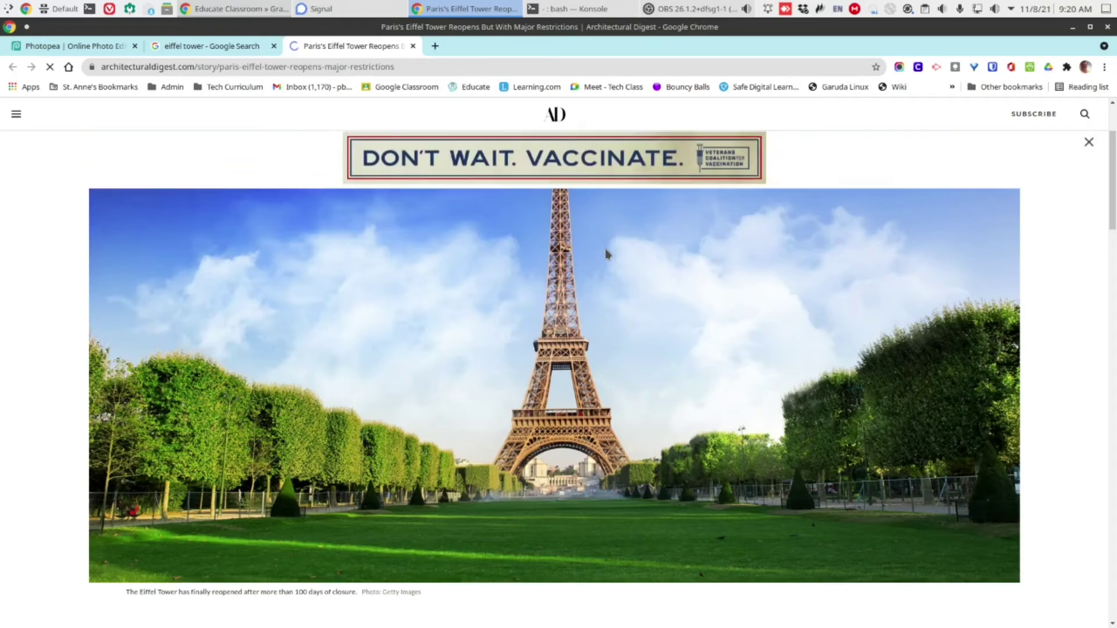
{"action": "left_click", "coordinate": [1089, 148]}
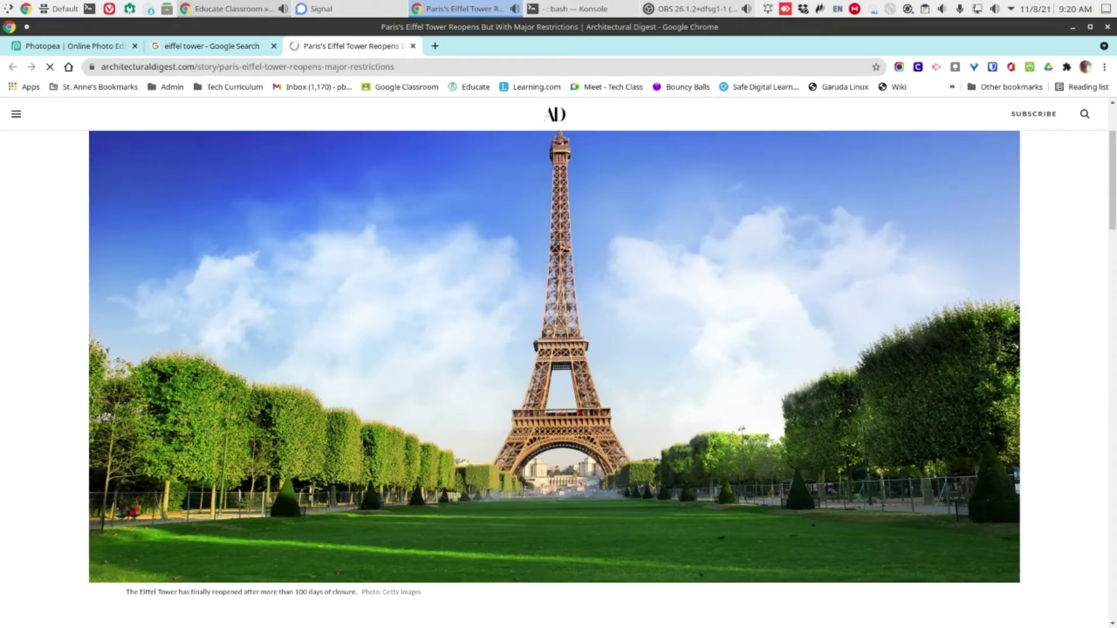
Save the Architectural Digest page to the Downloads folder as a single-file webpage.
{"action": "right_click", "coordinate": [577, 302]}
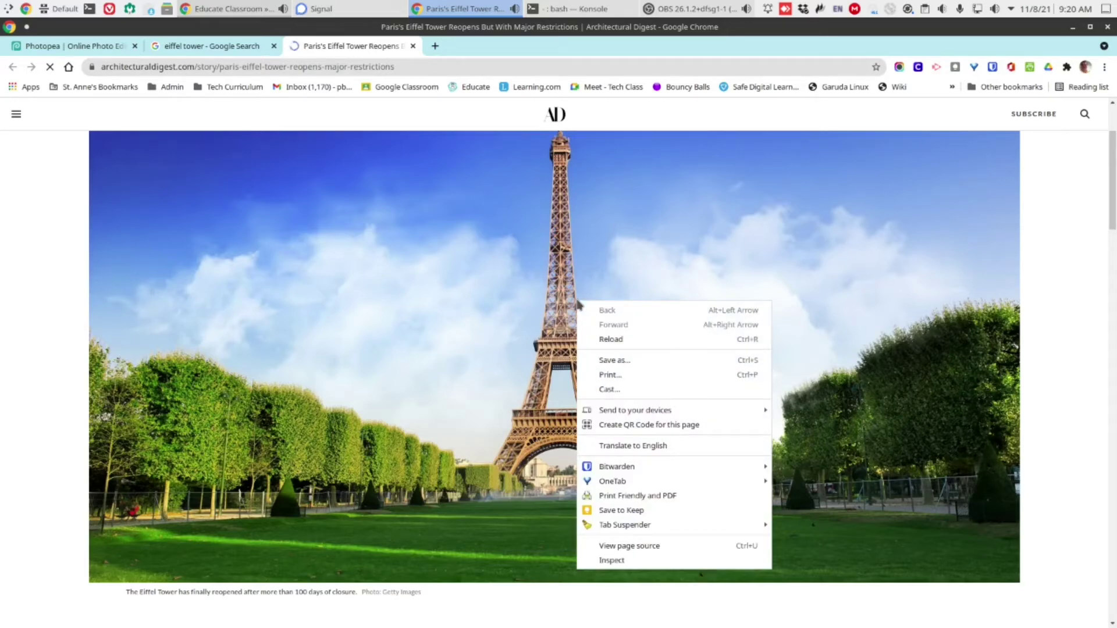
{"action": "left_click", "coordinate": [1086, 298]}
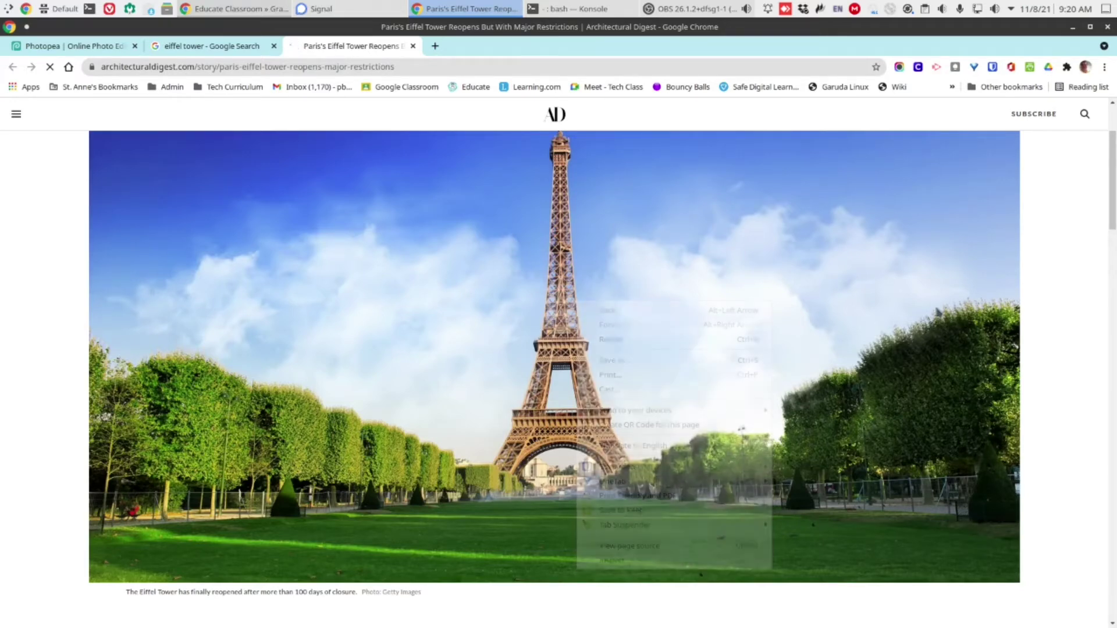
{"action": "right_click", "coordinate": [504, 256]}
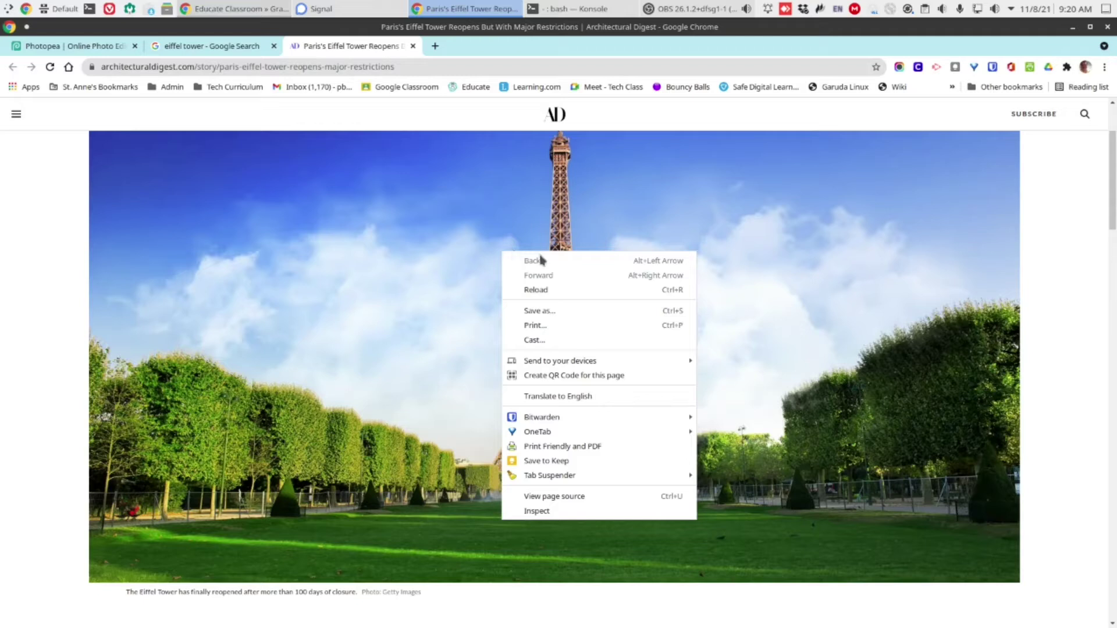
{"action": "left_click", "coordinate": [561, 315]}
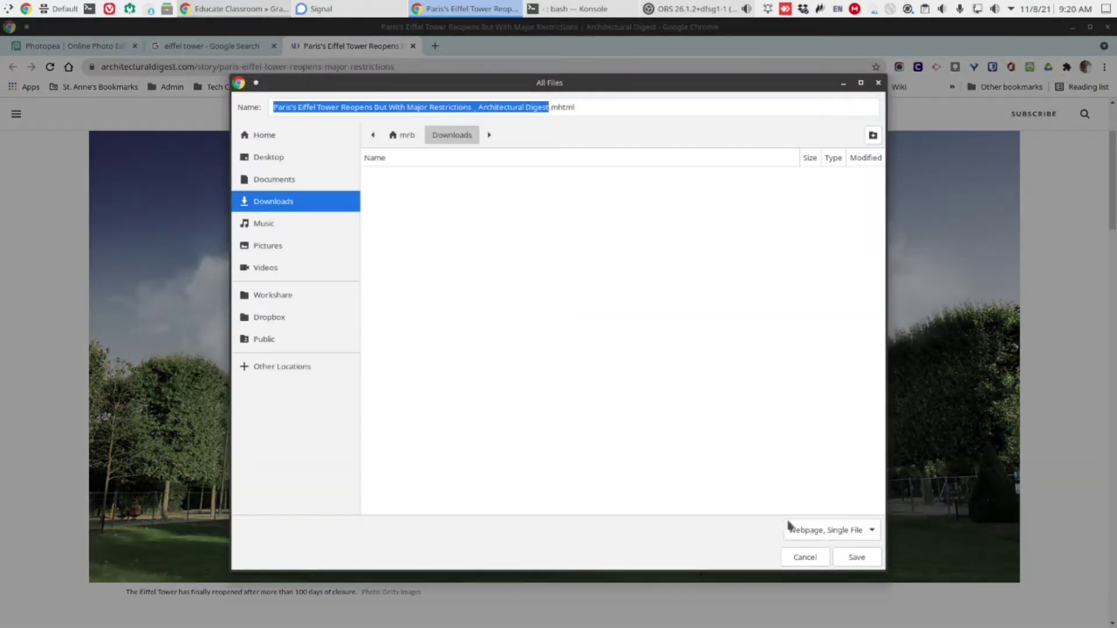
{"action": "left_click", "coordinate": [857, 557]}
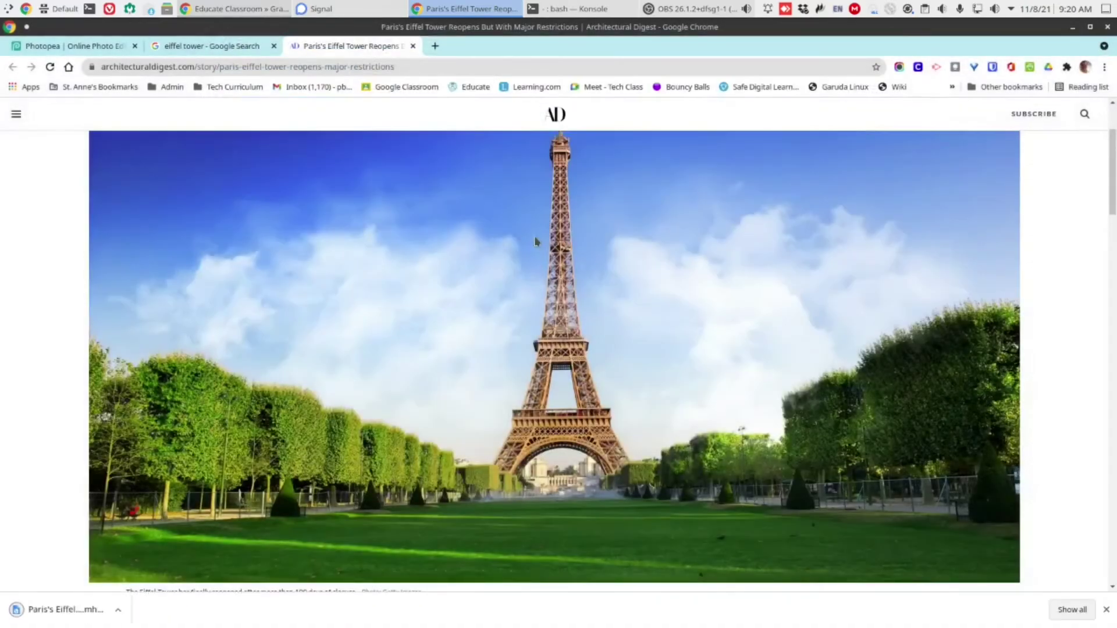
{"action": "right_click", "coordinate": [534, 238]}
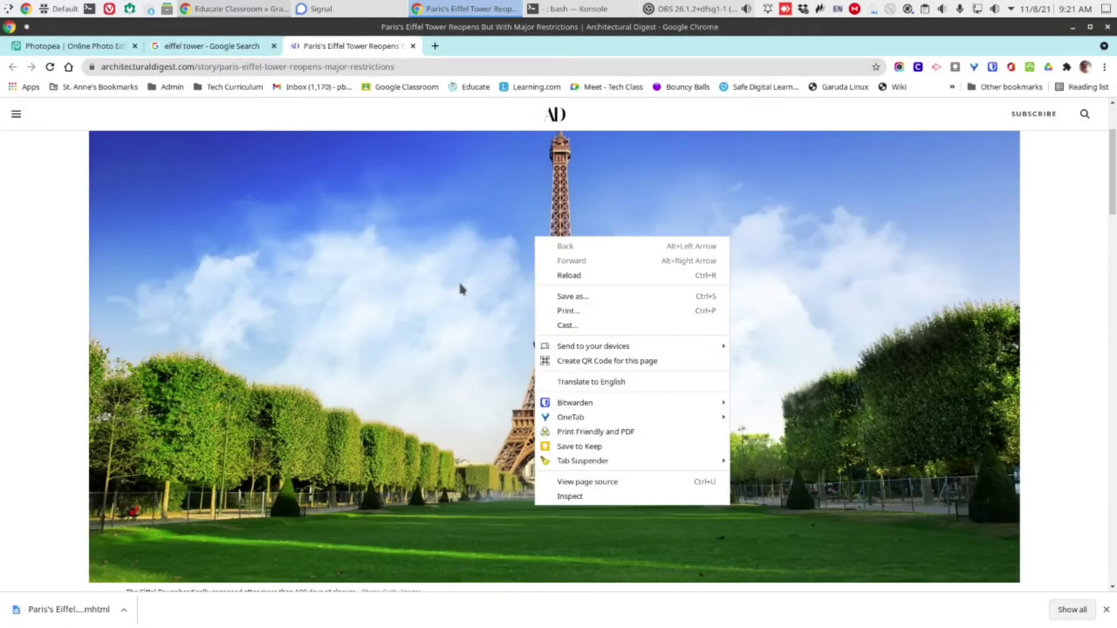
{"action": "left_click", "coordinate": [327, 295]}
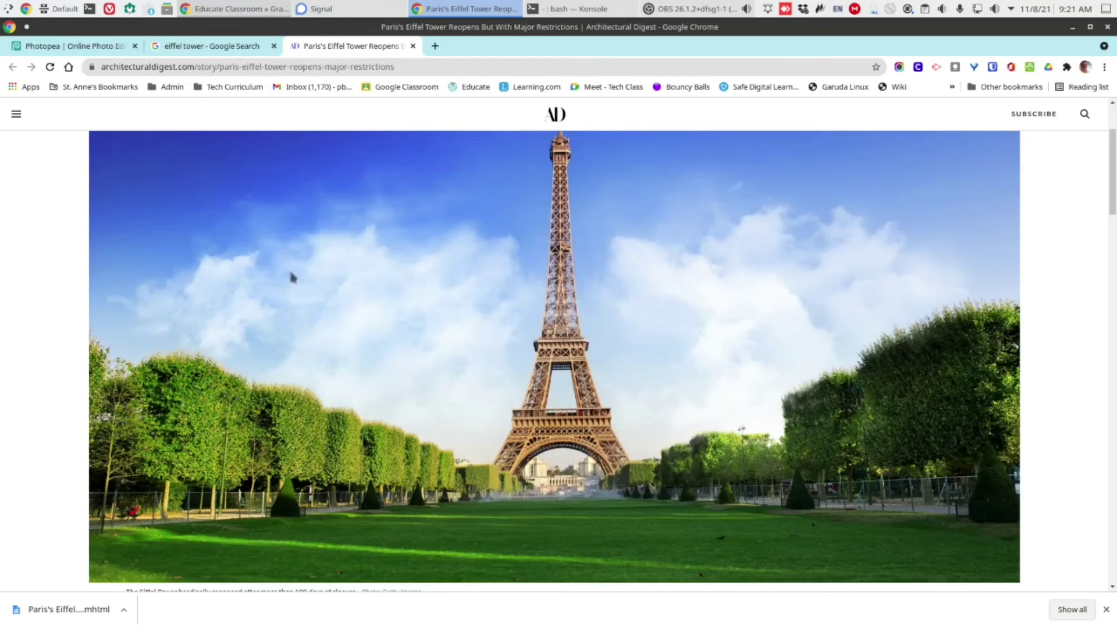
{"action": "right_click", "coordinate": [560, 293]}
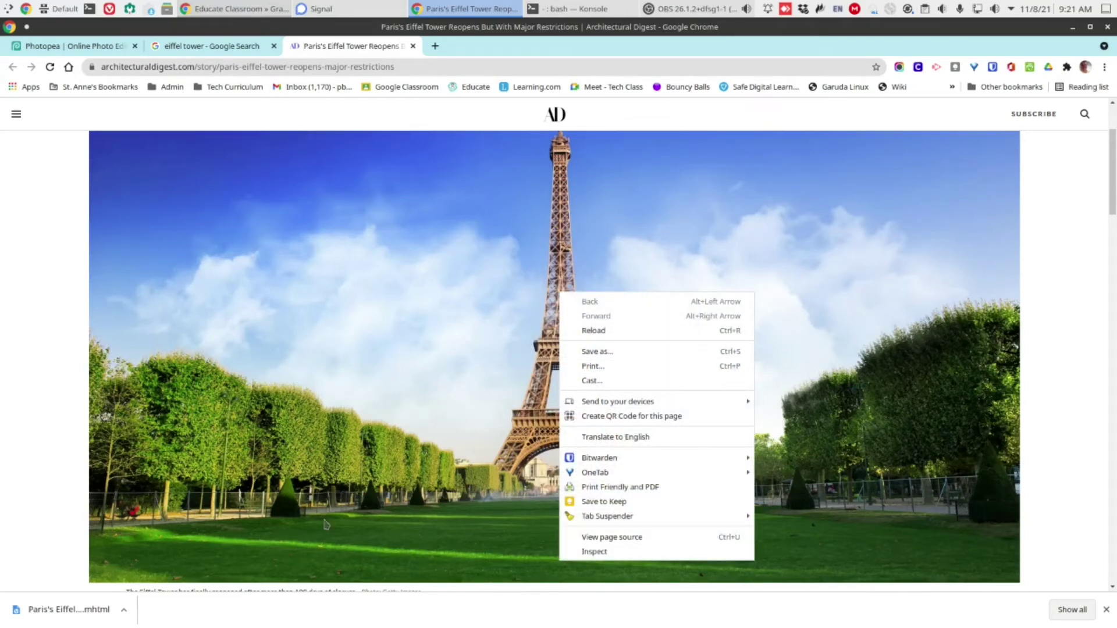
{"action": "left_click", "coordinate": [363, 396]}
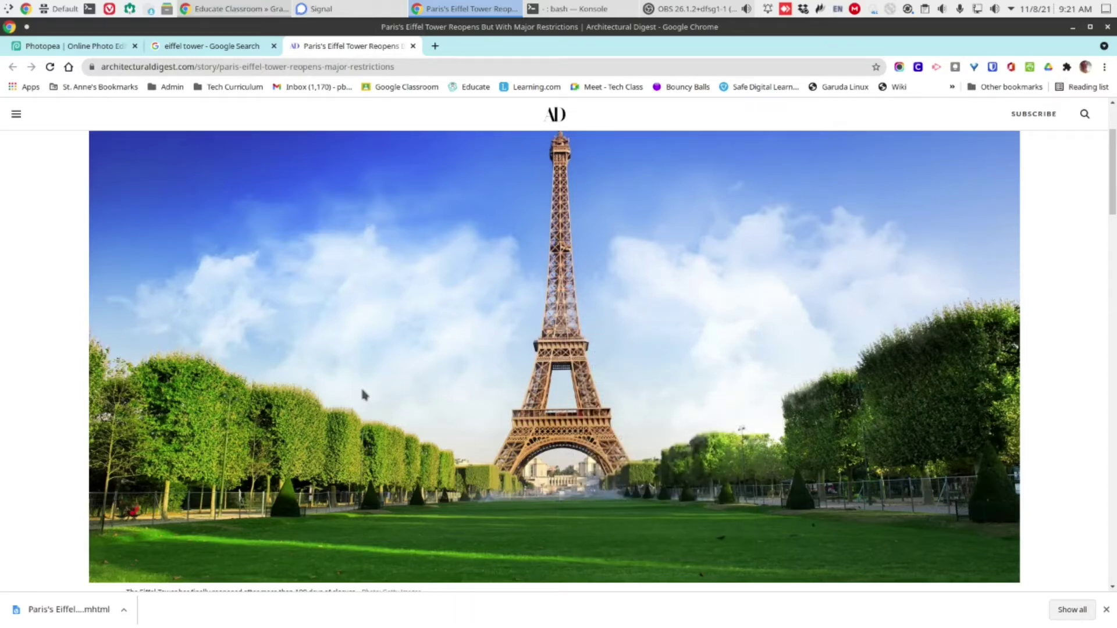
Start a selected-area screen capture and frame about 1597 × 773 pixels of the Eiffel Tower photo.
{"action": "left_click", "coordinate": [898, 68]}
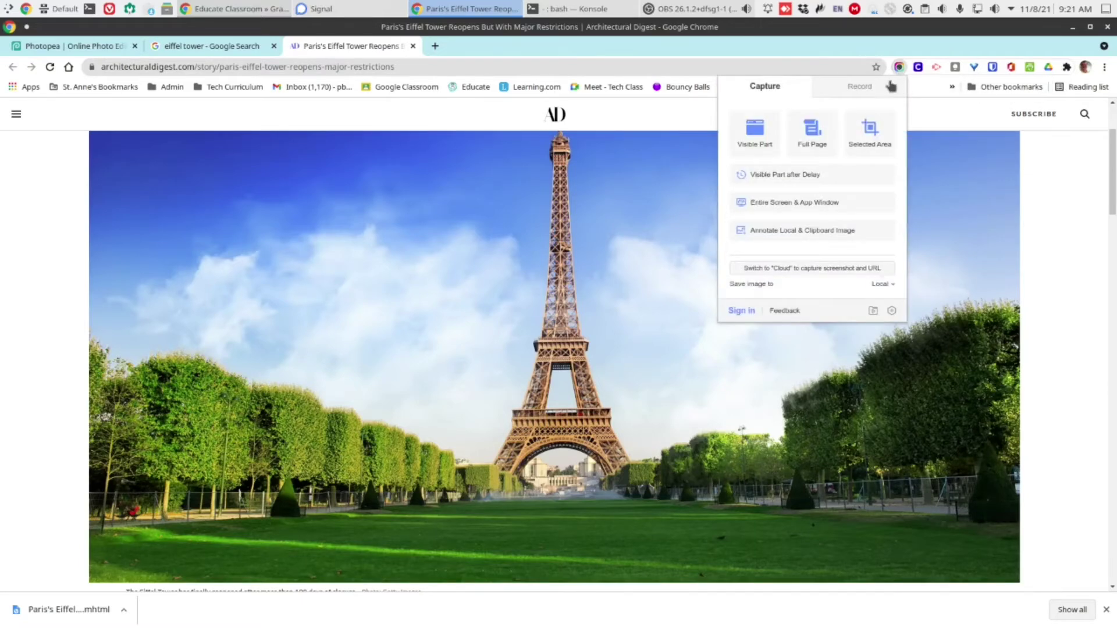
{"action": "left_click", "coordinate": [871, 134]}
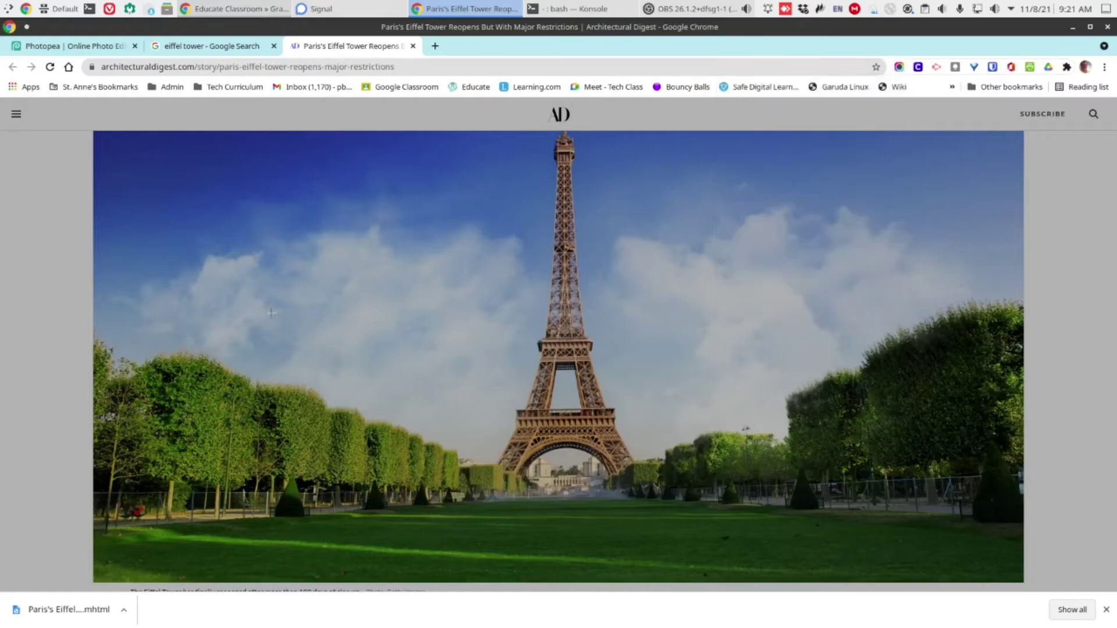
{"action": "left_click_drag", "start_coordinate": [180, 260], "coordinate": [1025, 436]}
{"action": "scroll", "coordinate": [867, 320], "scroll_direction": "up", "scroll_amount": 3}
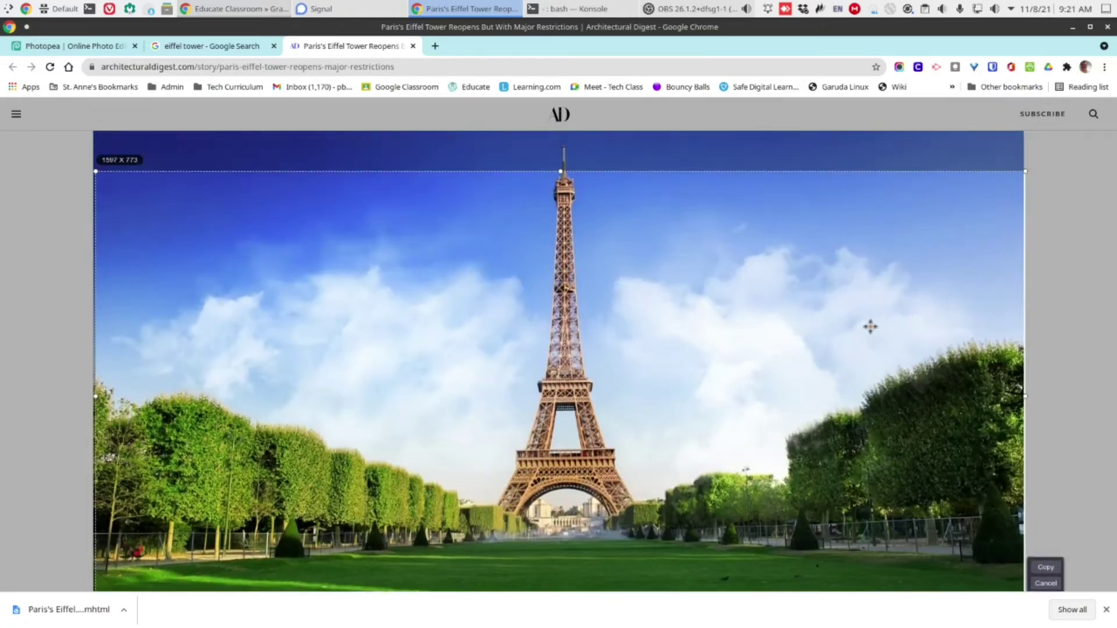
{"action": "scroll", "coordinate": [870, 327], "scroll_direction": "up", "scroll_amount": 1}
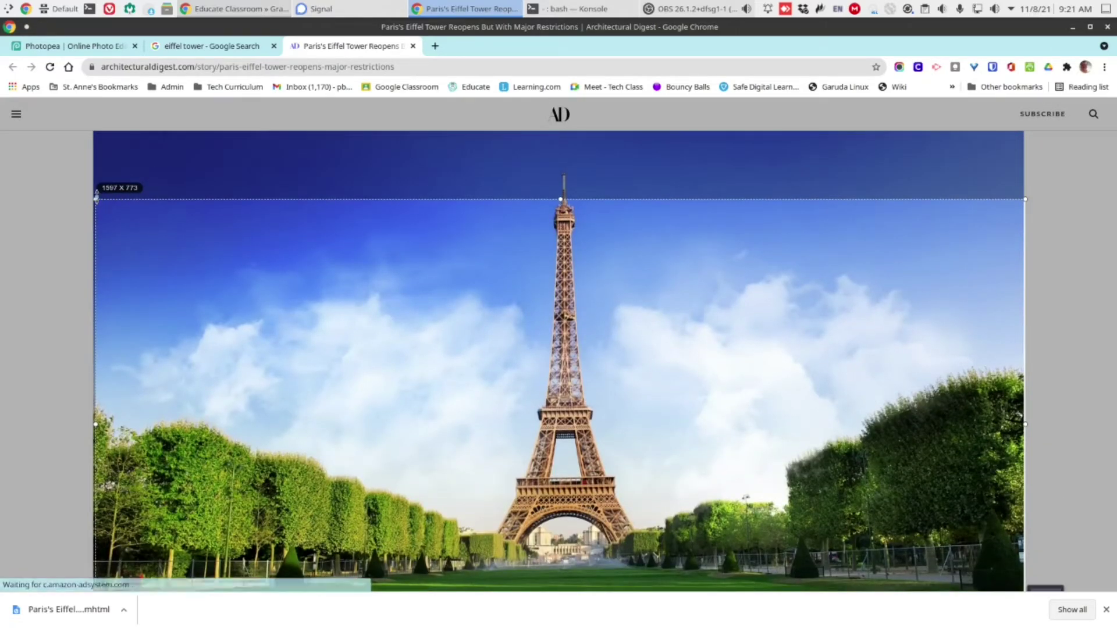
Try to fit the capture area's edges to the Eiffel Tower photo, and close the article page.
{"action": "left_click_drag", "start_coordinate": [95, 199], "coordinate": [96, 199]}
{"action": "left_click_drag", "start_coordinate": [98, 147], "coordinate": [99, 130]}
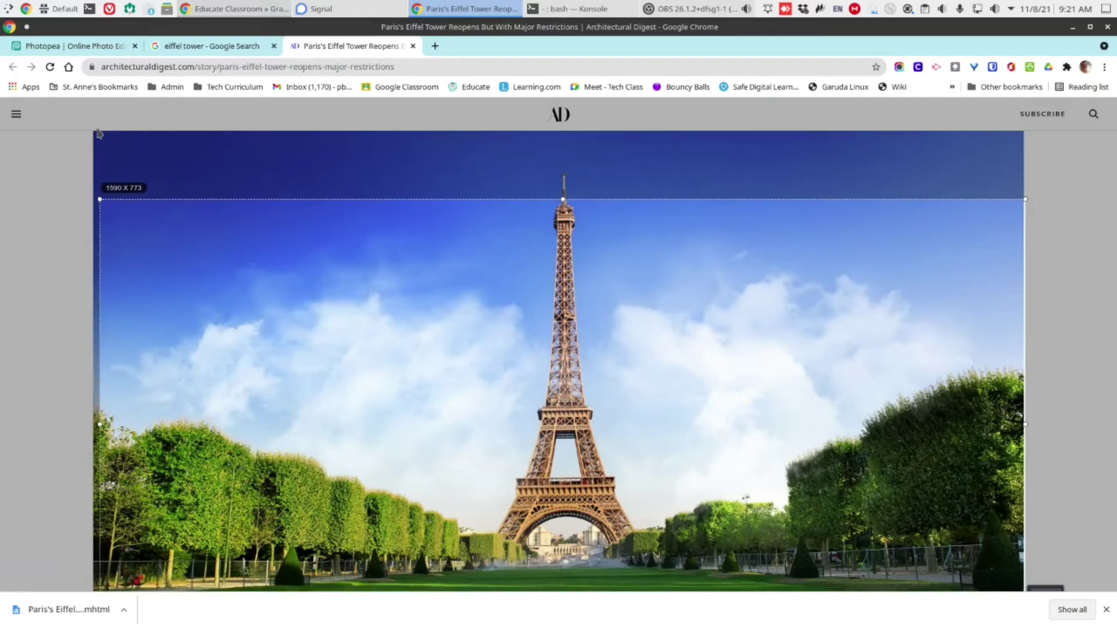
{"action": "left_click_drag", "start_coordinate": [562, 196], "coordinate": [549, 135]}
{"action": "scroll", "coordinate": [1060, 346], "scroll_direction": "down", "scroll_amount": 2}
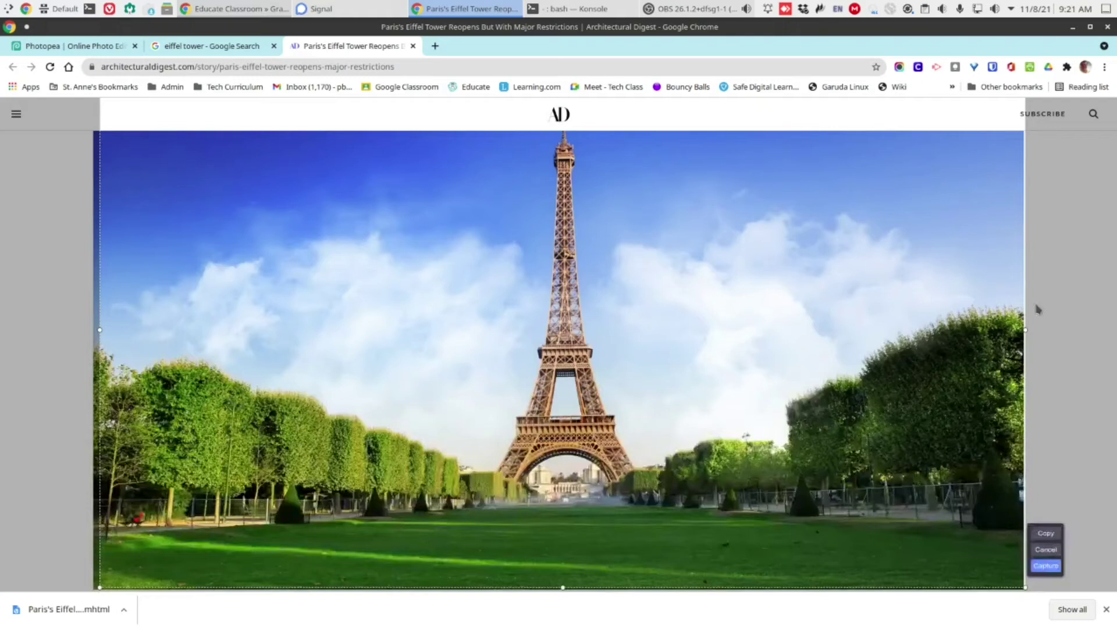
{"action": "left_click_drag", "start_coordinate": [1025, 331], "coordinate": [1005, 330]}
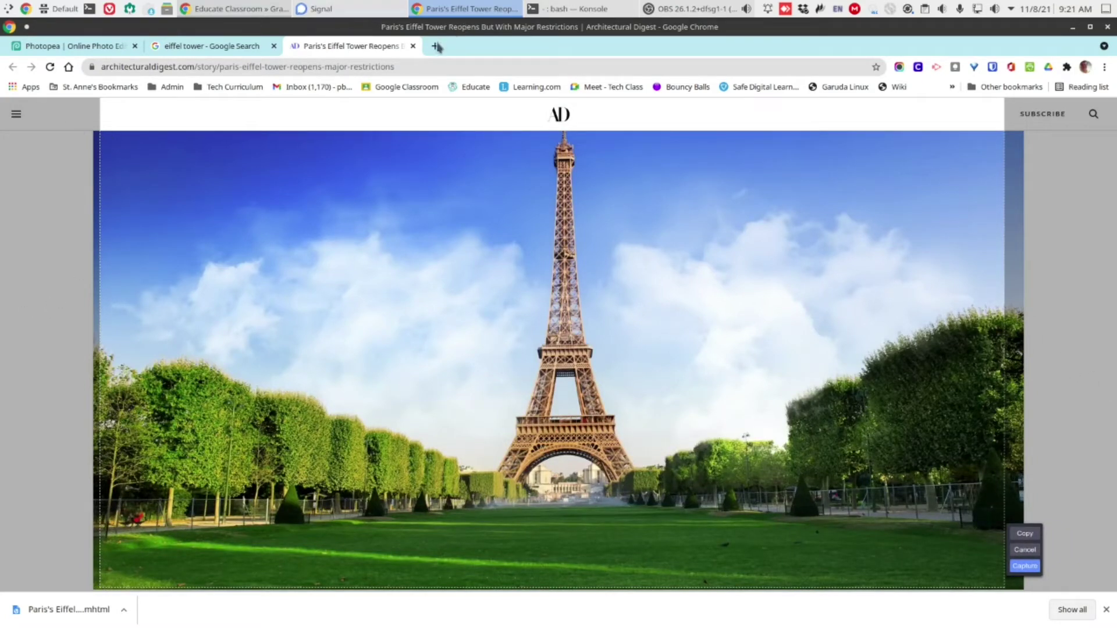
{"action": "left_click", "coordinate": [412, 46]}
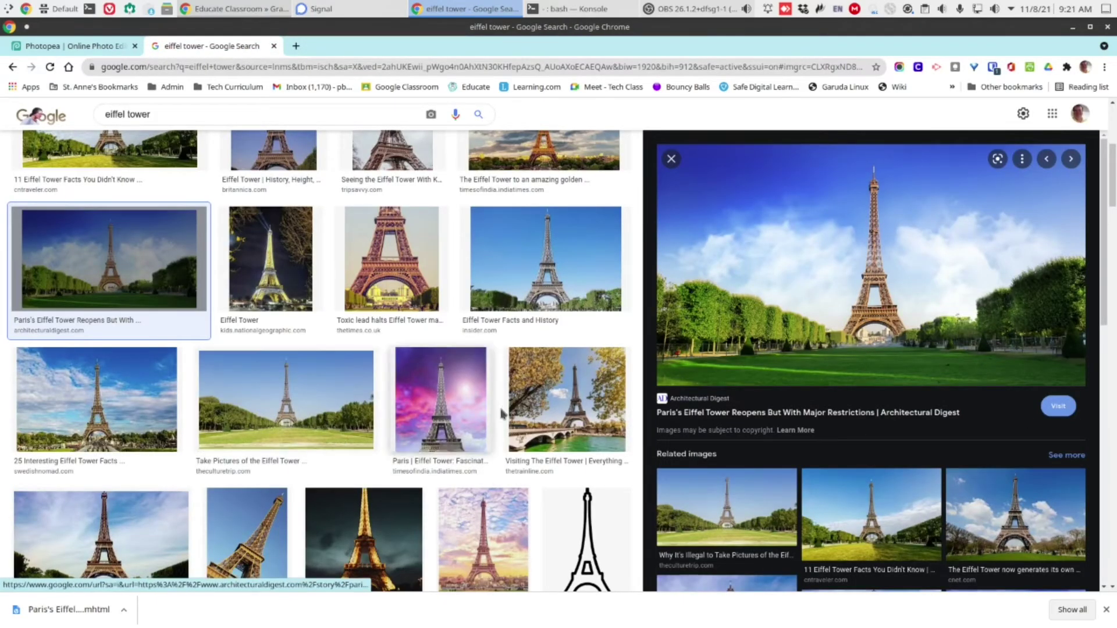
Look through the History.com source page of the daytime Eiffel Tower result for the photo, and close the page.
{"action": "scroll", "coordinate": [464, 406], "scroll_direction": "down", "scroll_amount": 2}
{"action": "scroll", "coordinate": [464, 405], "scroll_direction": "down", "scroll_amount": 1}
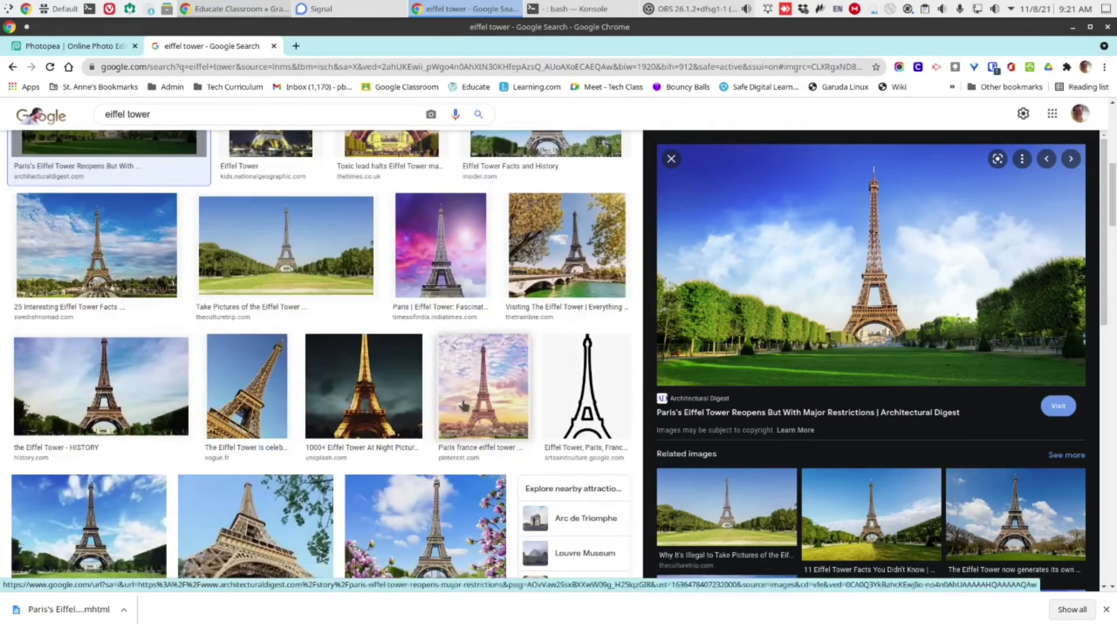
{"action": "left_click", "coordinate": [84, 413]}
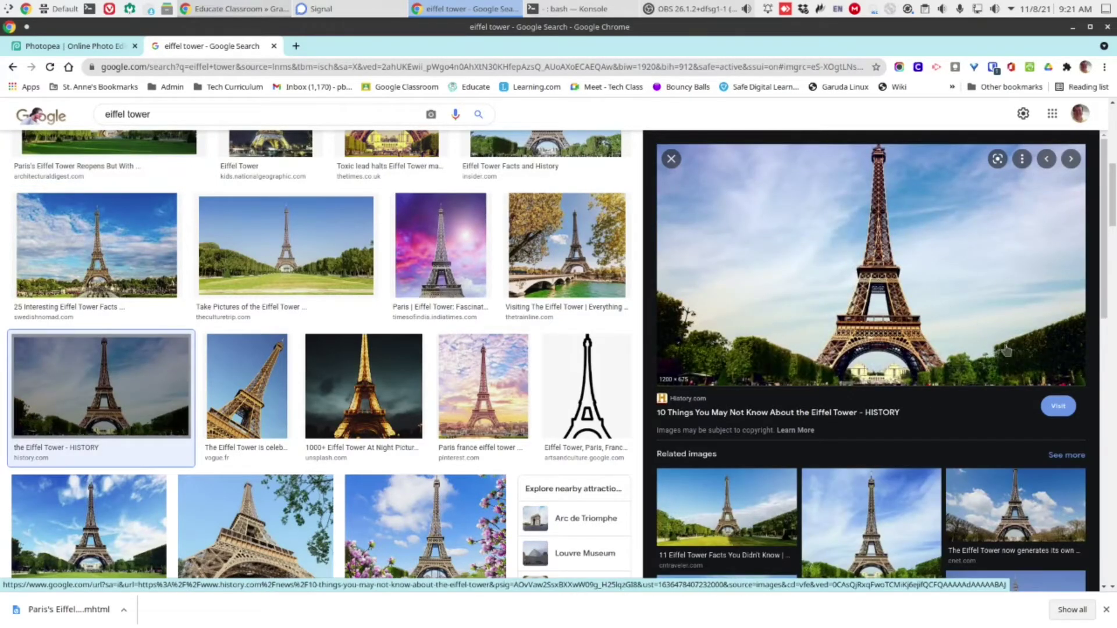
{"action": "left_click", "coordinate": [1011, 445]}
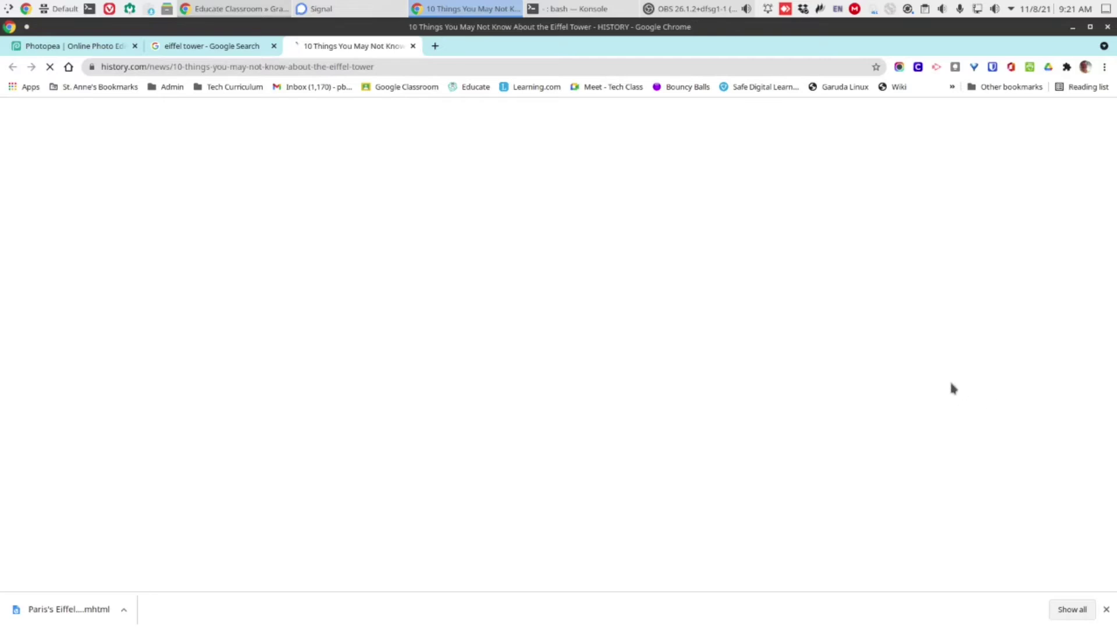
{"action": "scroll", "coordinate": [1073, 408], "scroll_direction": "down", "scroll_amount": 3}
{"action": "scroll", "coordinate": [955, 410], "scroll_direction": "down", "scroll_amount": 10}
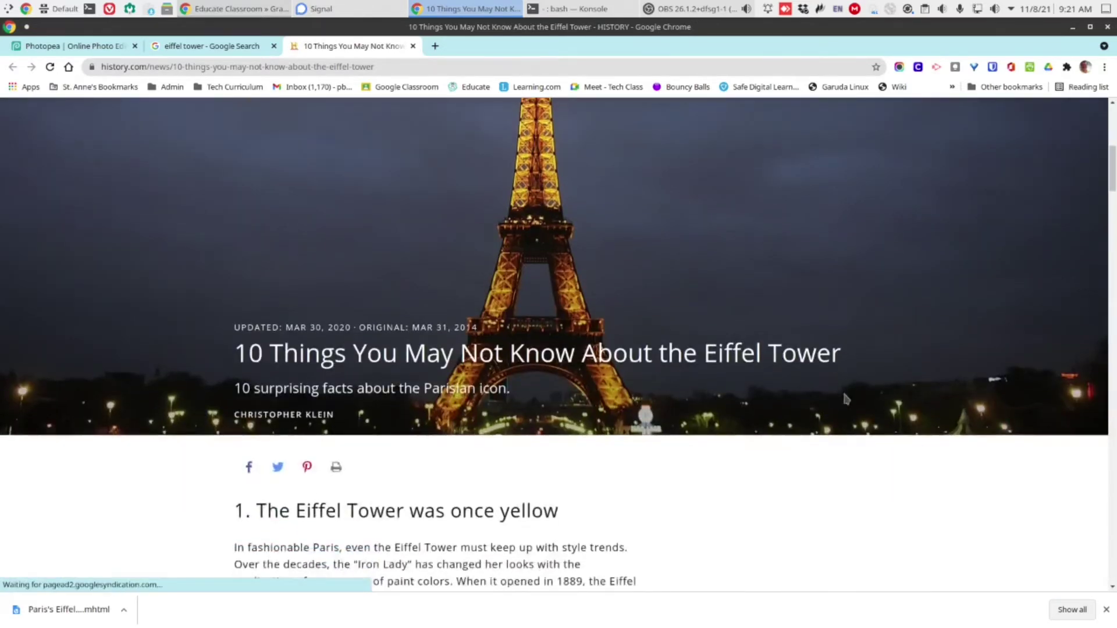
{"action": "scroll", "coordinate": [784, 407], "scroll_direction": "down", "scroll_amount": 2}
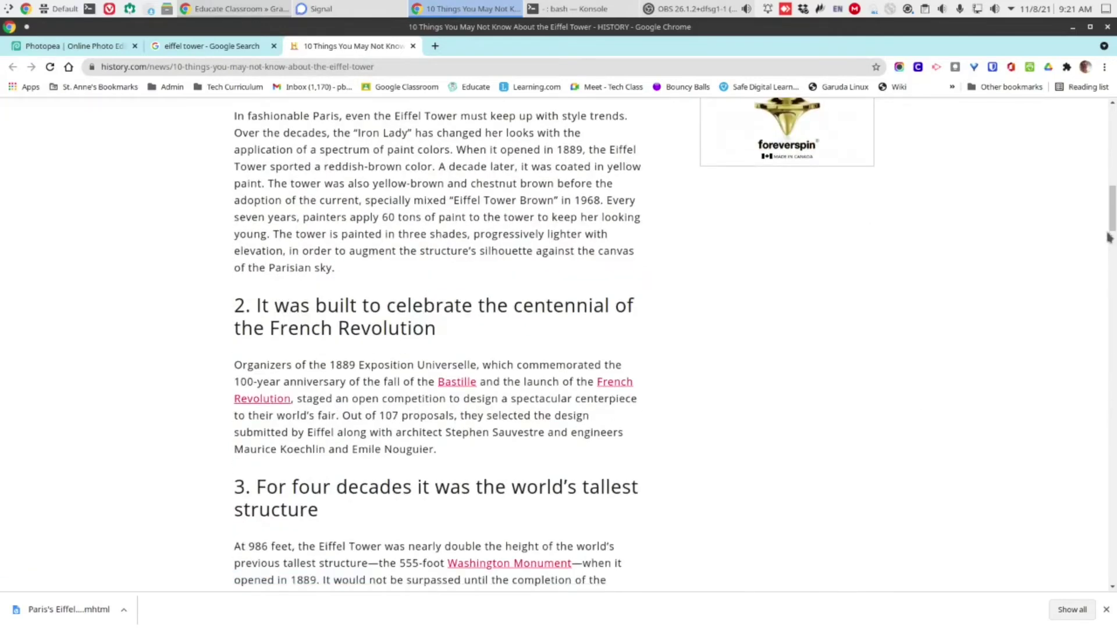
{"action": "left_click_drag", "start_coordinate": [1111, 216], "coordinate": [1112, 185]}
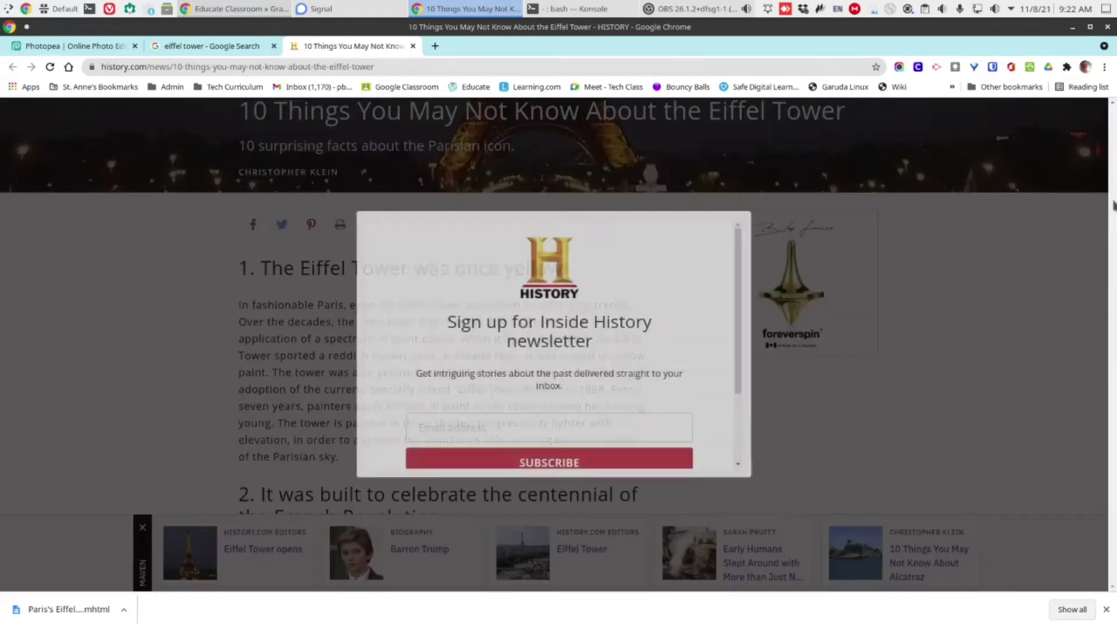
{"action": "left_click", "coordinate": [411, 46]}
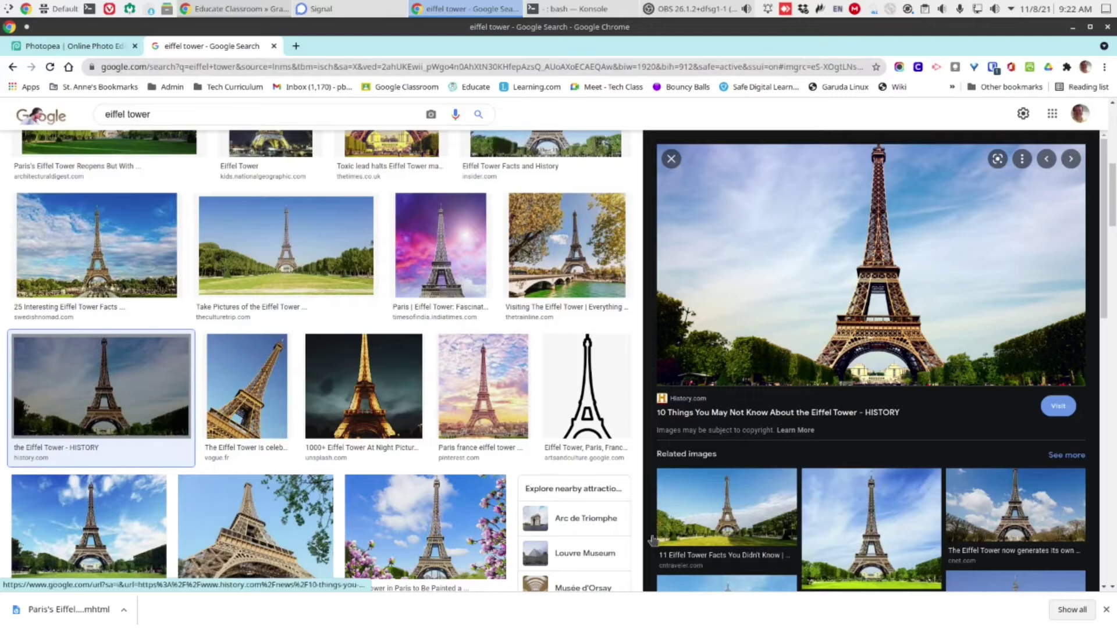
Open the Purdue University Materials Engineering source page from the Eiffel Tower image results.
{"action": "scroll", "coordinate": [407, 314], "scroll_direction": "down", "scroll_amount": 1}
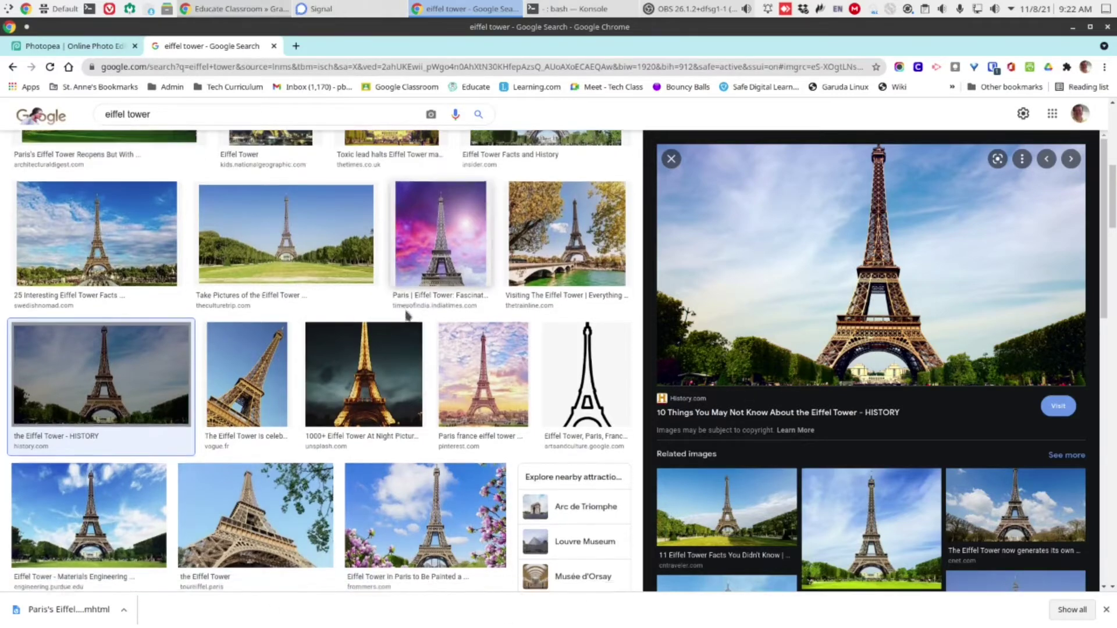
{"action": "scroll", "coordinate": [408, 315], "scroll_direction": "down", "scroll_amount": 3}
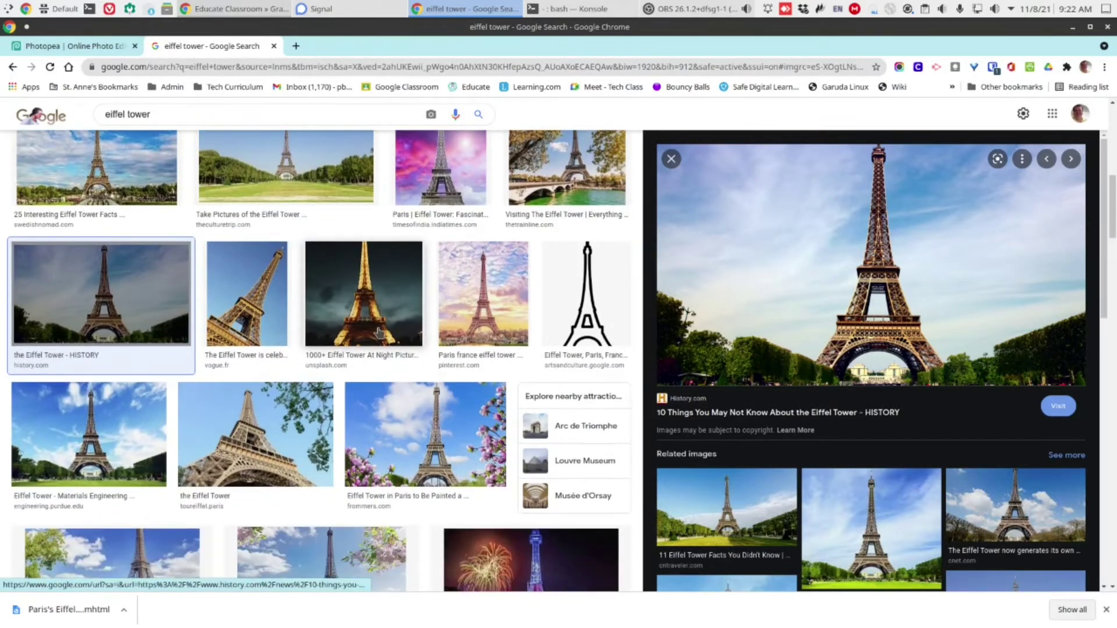
{"action": "left_click", "coordinate": [131, 431]}
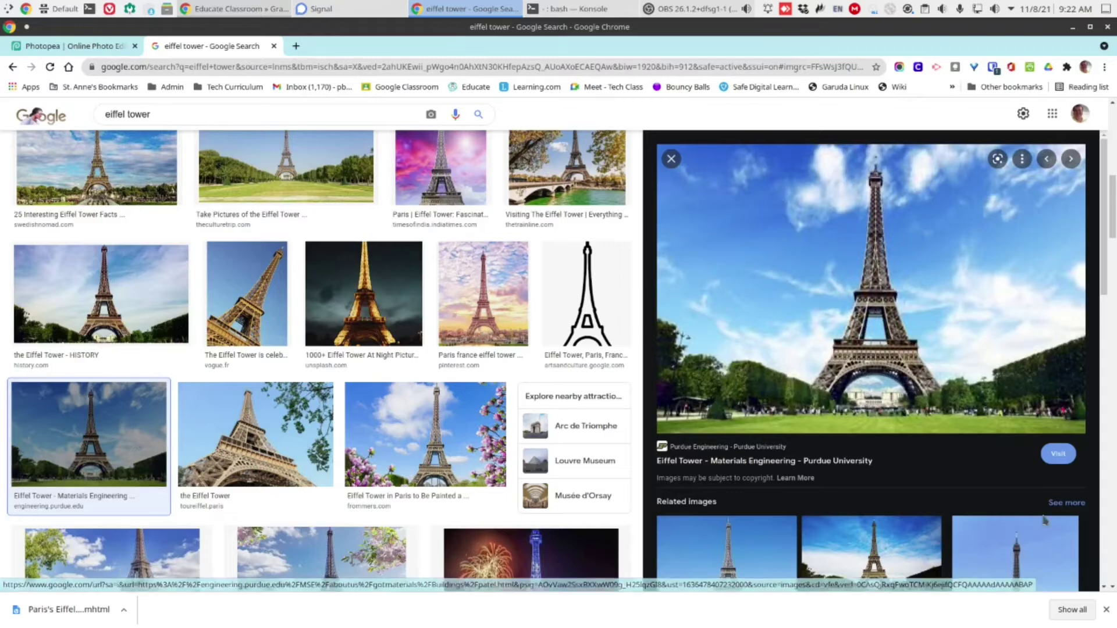
{"action": "left_click", "coordinate": [1068, 457]}
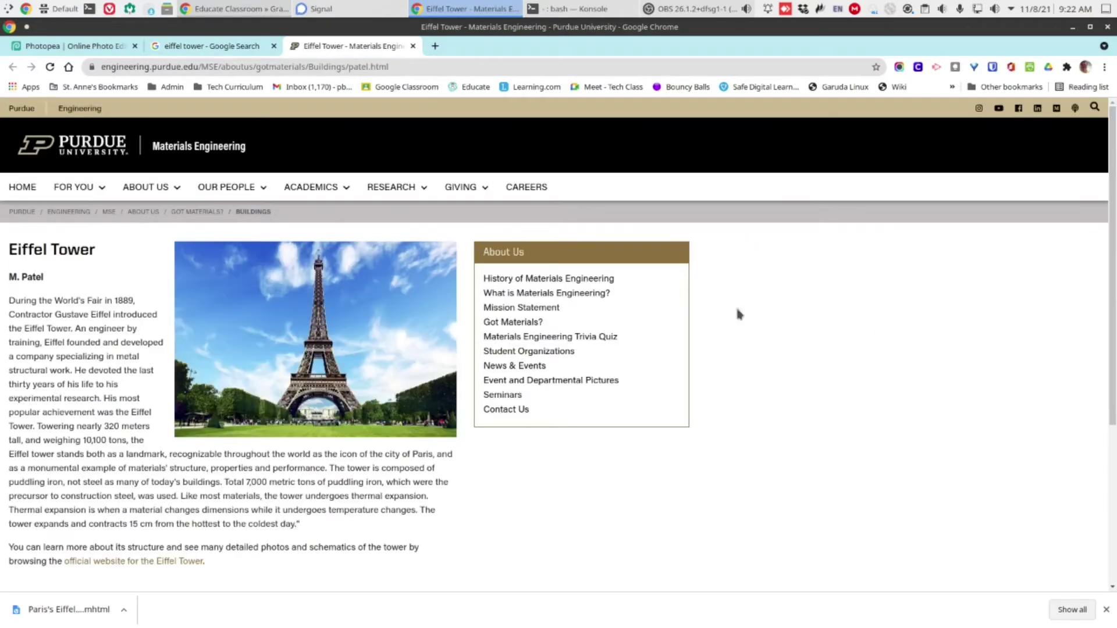
Open the Purdue page's Eiffel Tower photo in its own tab, compare it with the page, and enlarge it to full size.
{"action": "right_click", "coordinate": [353, 367]}
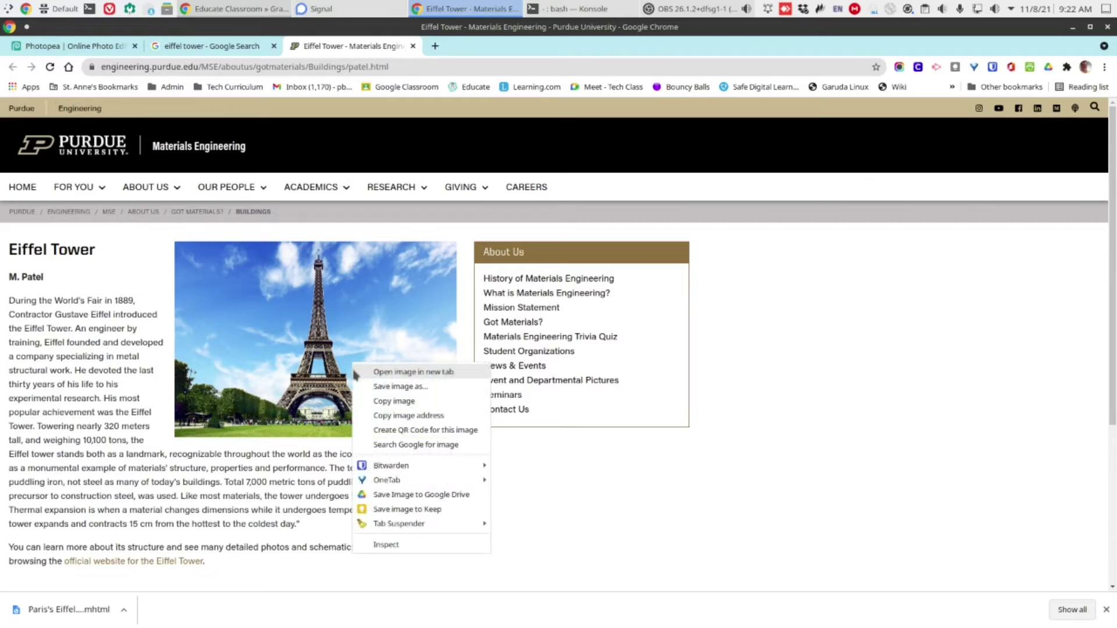
{"action": "left_click", "coordinate": [388, 372]}
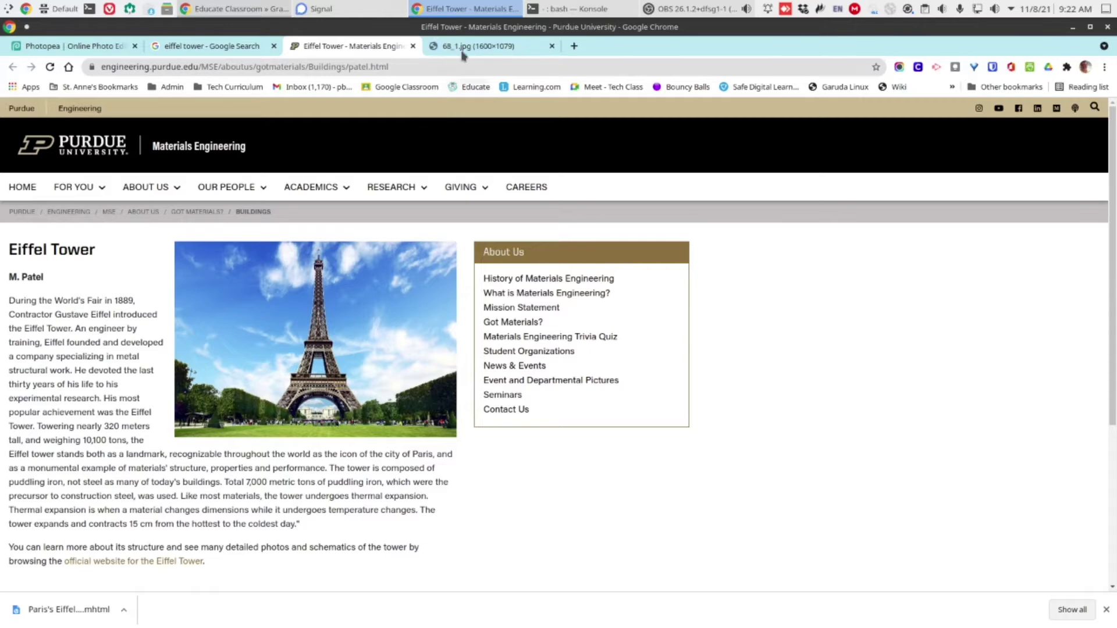
{"action": "left_click", "coordinate": [461, 47]}
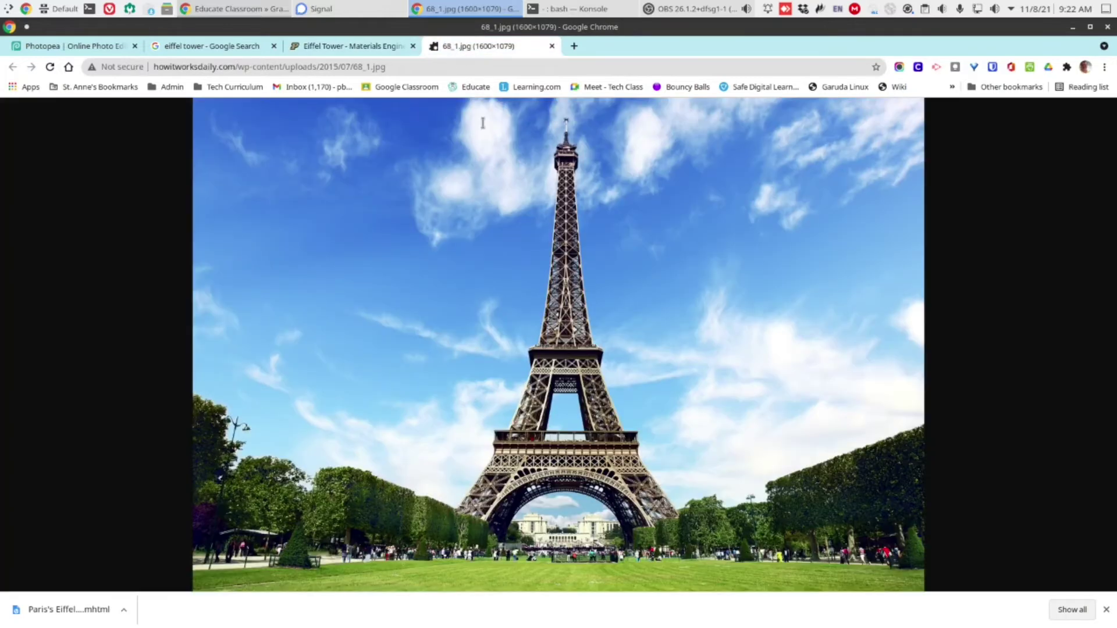
{"action": "left_click", "coordinate": [352, 46]}
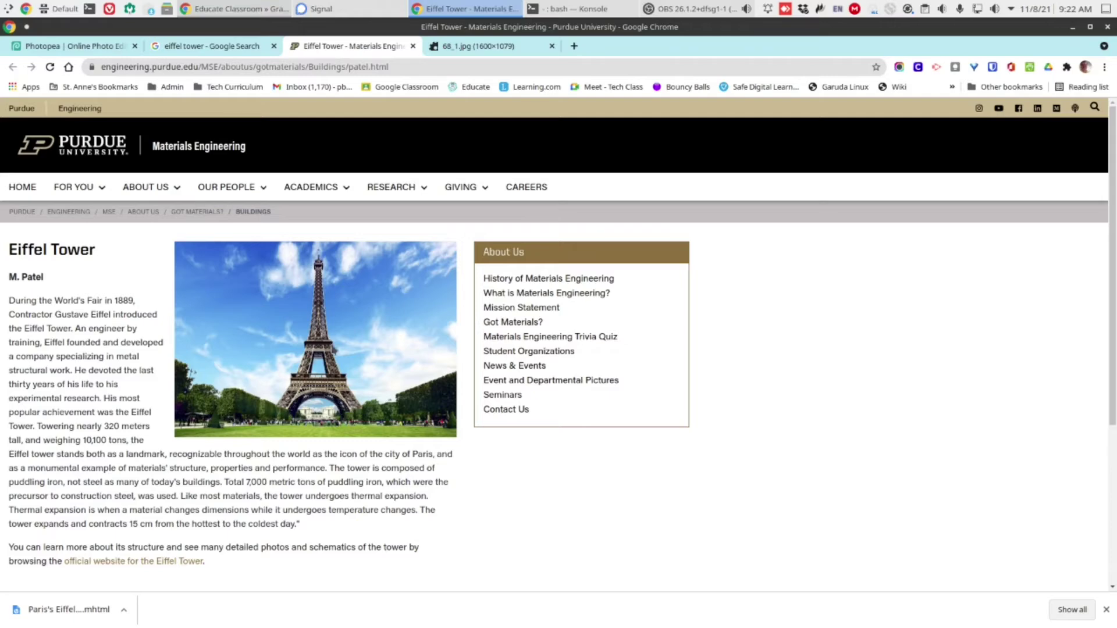
{"action": "left_click", "coordinate": [480, 47]}
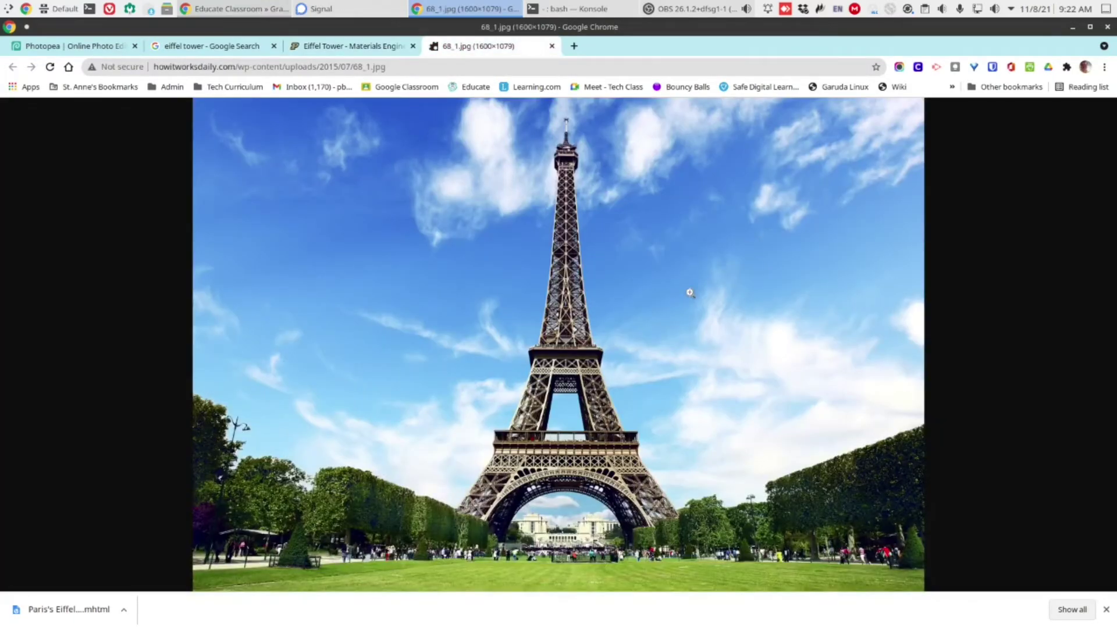
{"action": "left_click", "coordinate": [697, 297]}
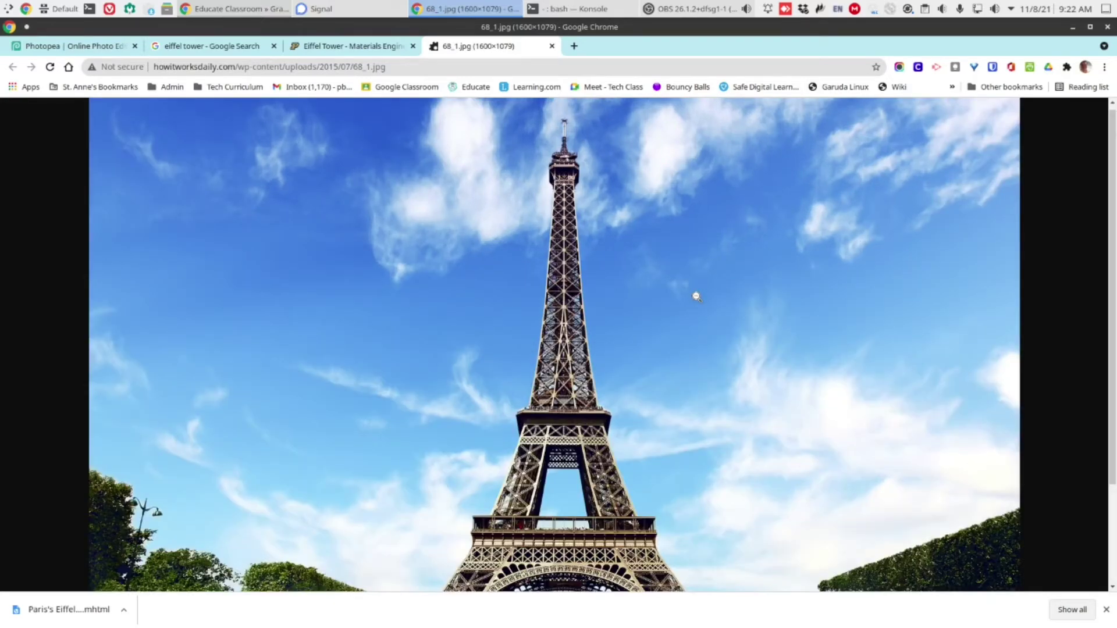
{"action": "right_click", "coordinate": [488, 244]}
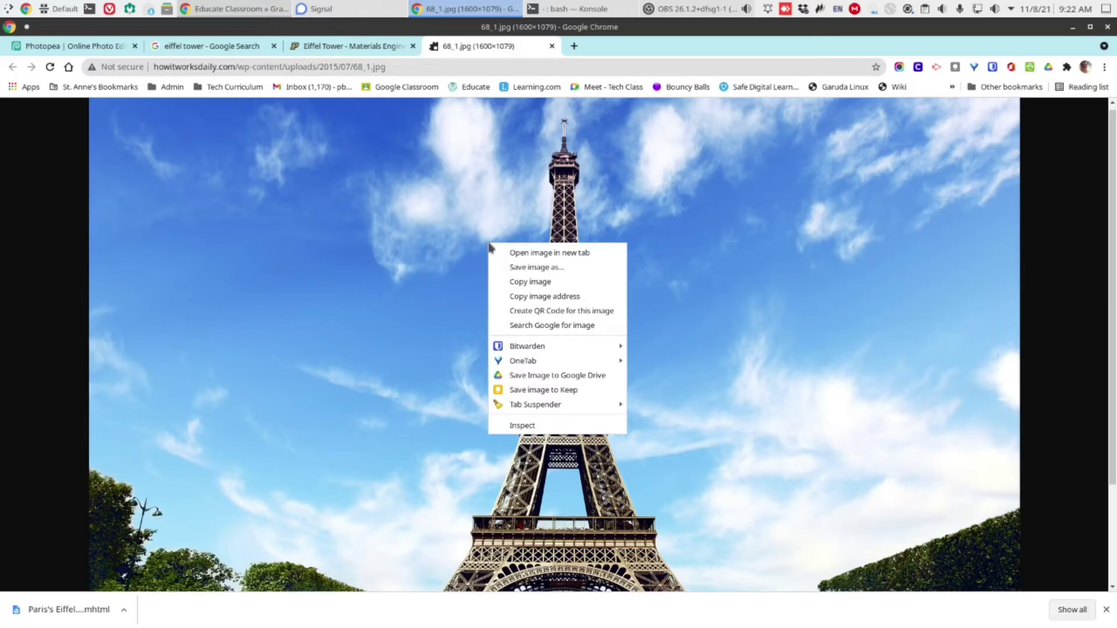
{"action": "left_click", "coordinate": [538, 269]}
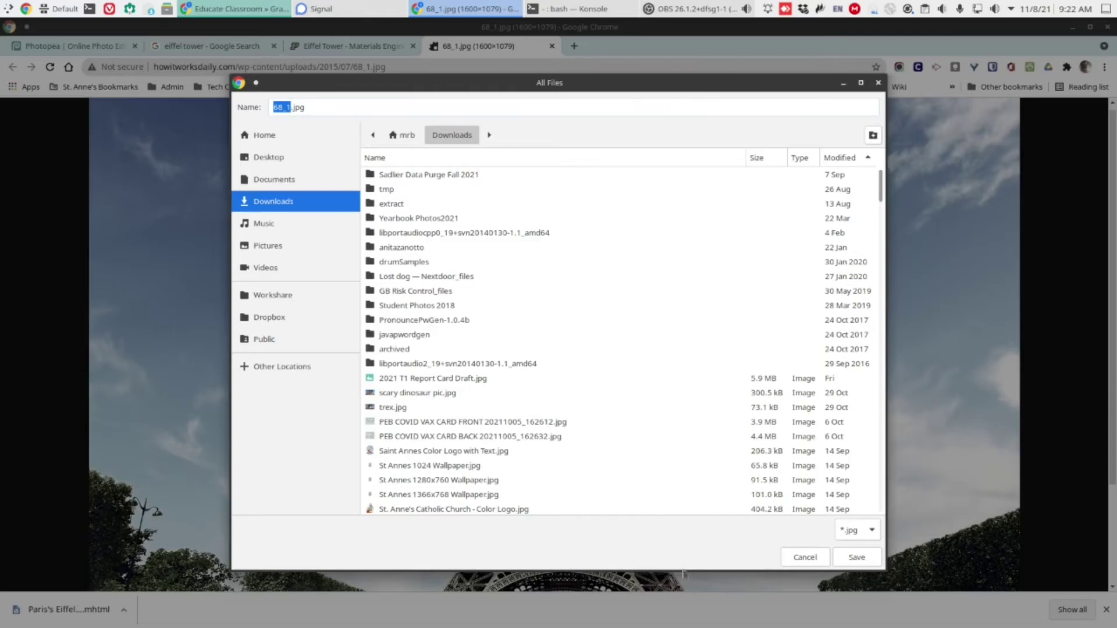
{"action": "left_click", "coordinate": [806, 556]}
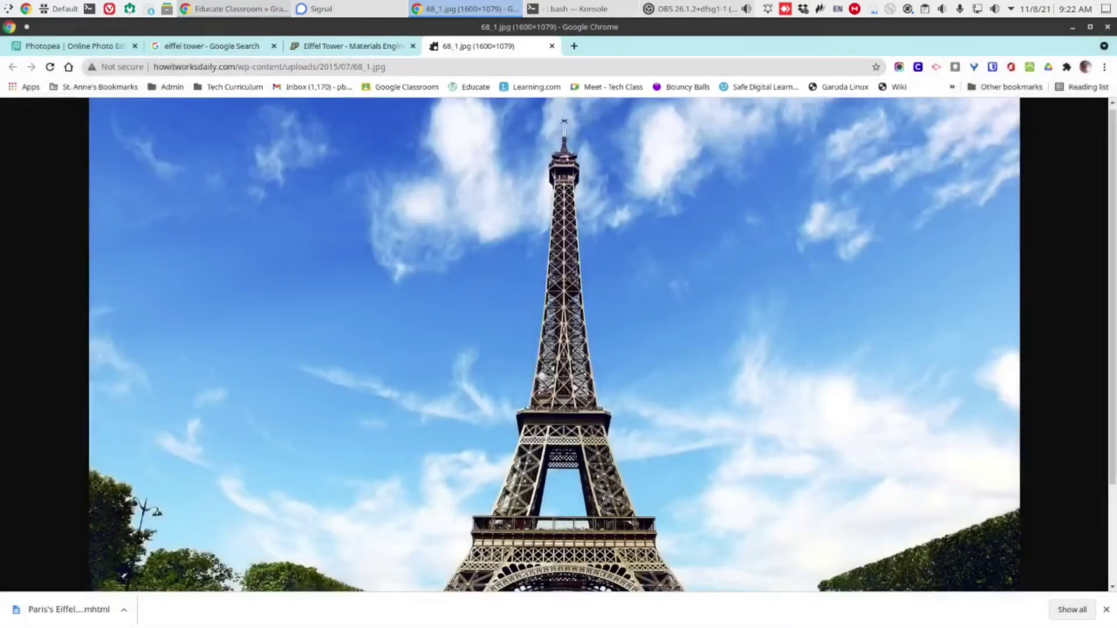
Copy the image address of the full-size Eiffel Tower photo and switch to Photopea.
{"action": "right_click", "coordinate": [417, 183]}
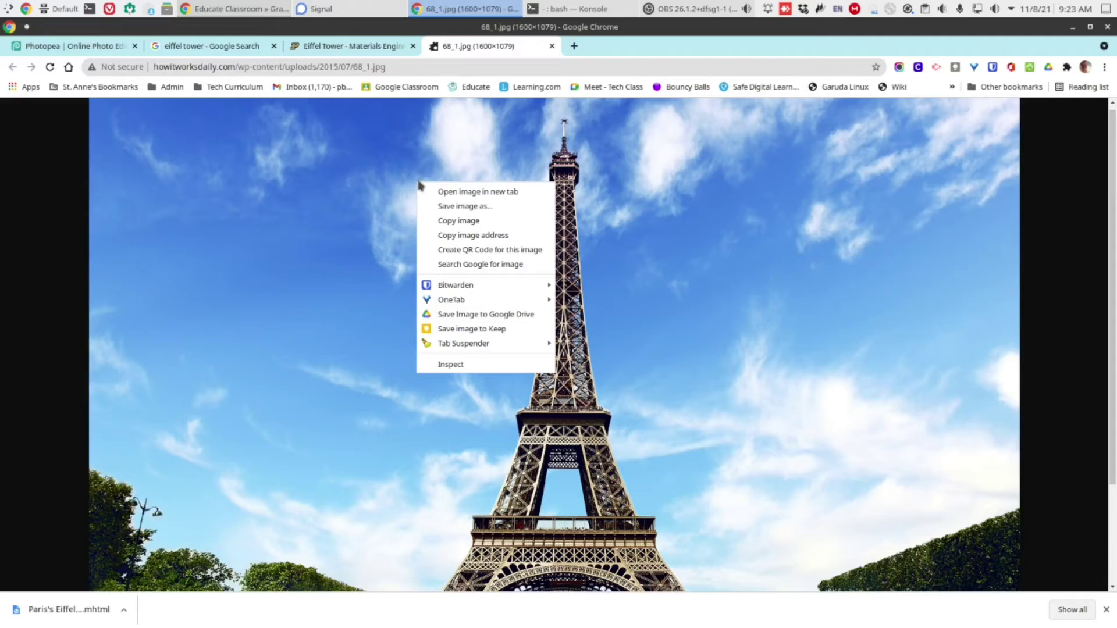
{"action": "left_click", "coordinate": [472, 235]}
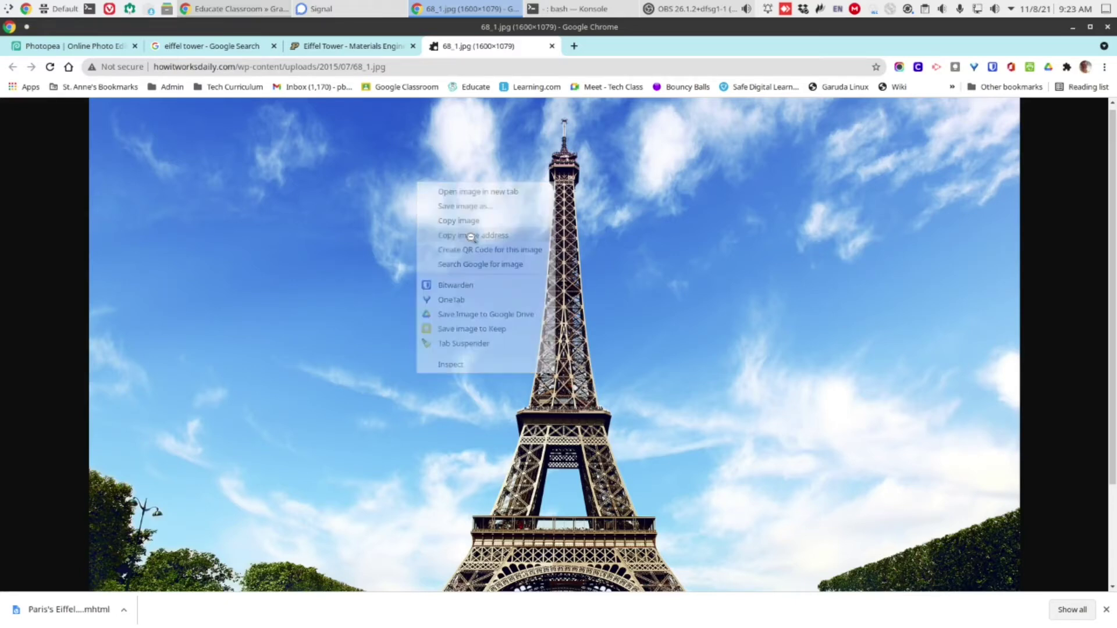
{"action": "left_click", "coordinate": [57, 46]}
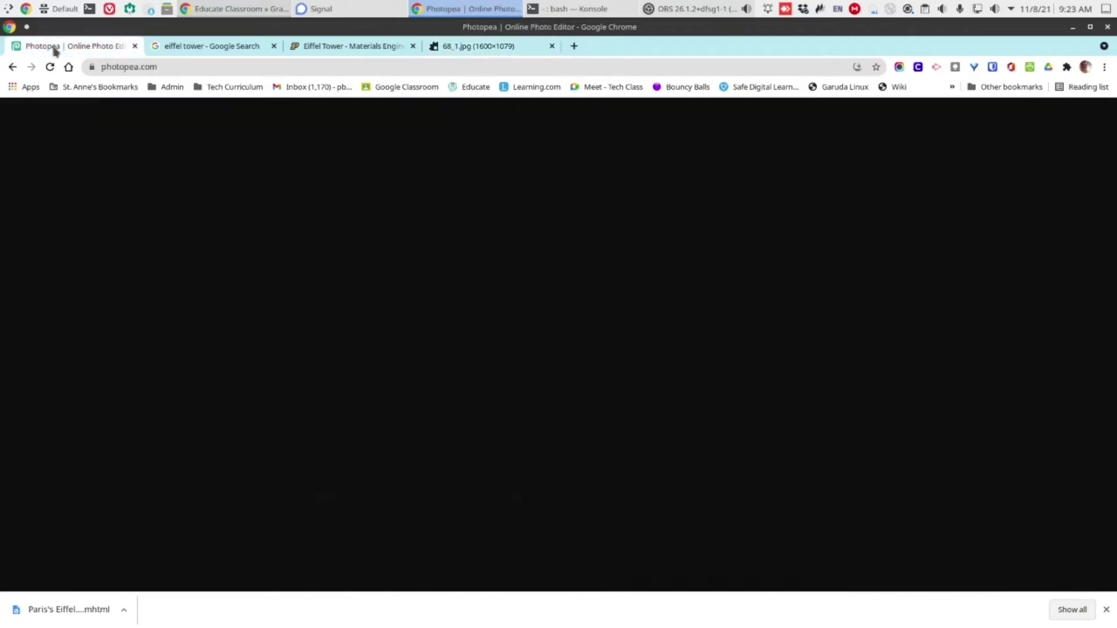
Open the Eiffel Tower photo from the copied URL as a new project.
{"action": "left_click", "coordinate": [11, 109]}
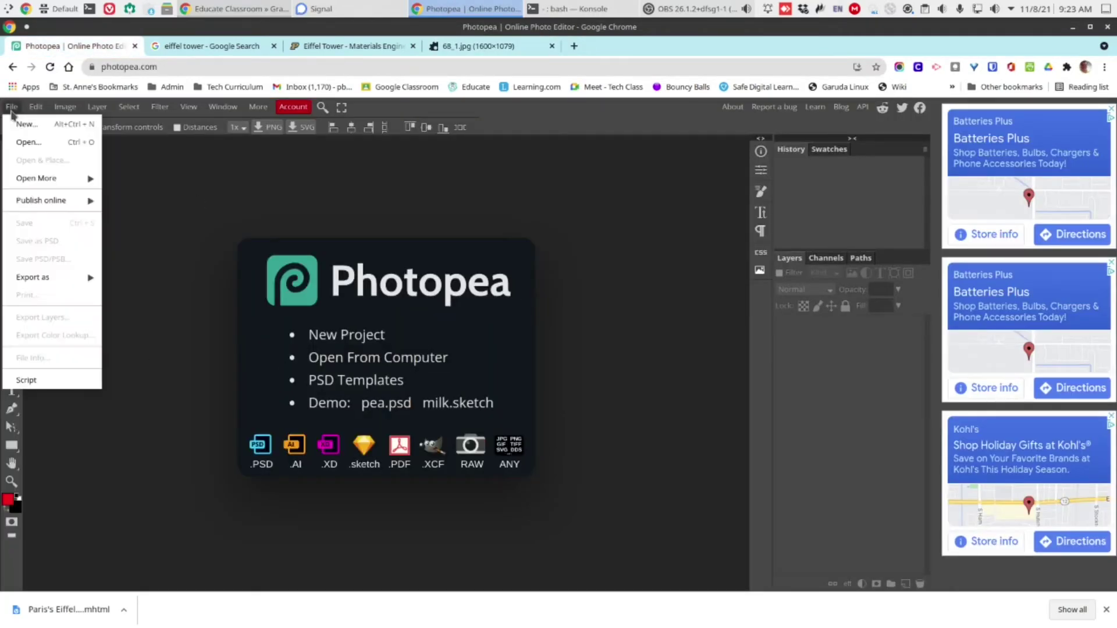
{"action": "mouse_move", "coordinate": [33, 178]}
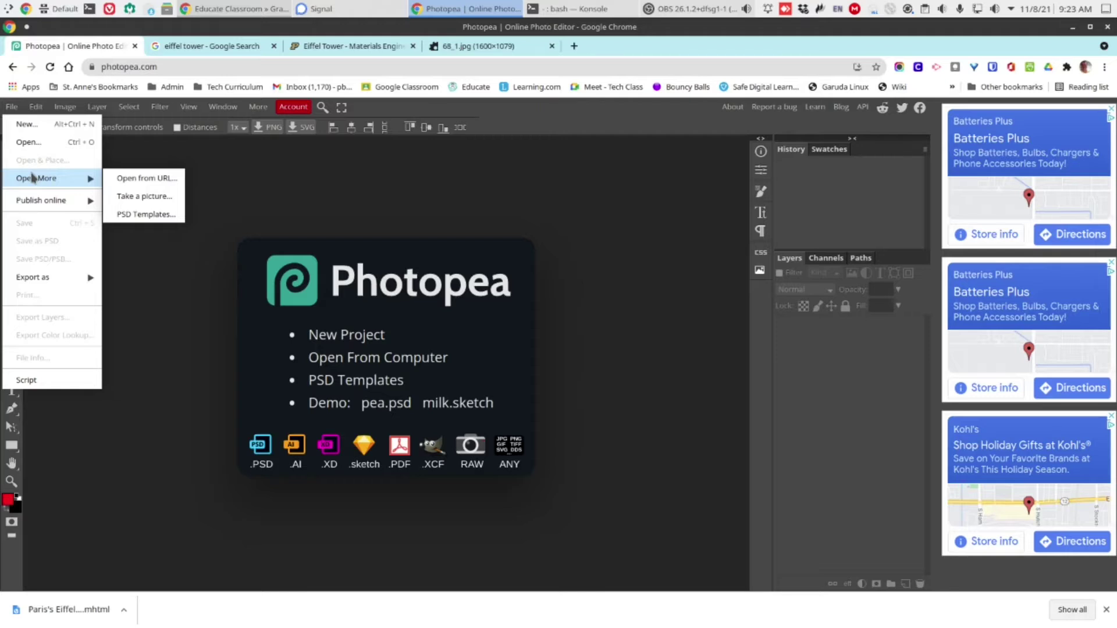
{"action": "left_click", "coordinate": [148, 178]}
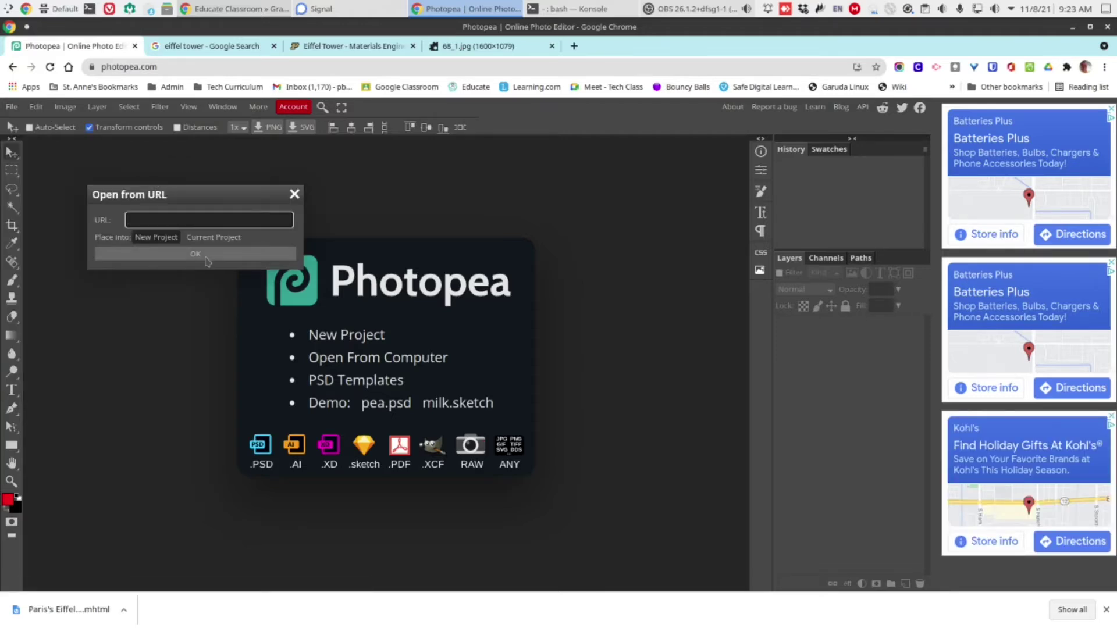
{"action": "key", "text": "ctrl+v"}
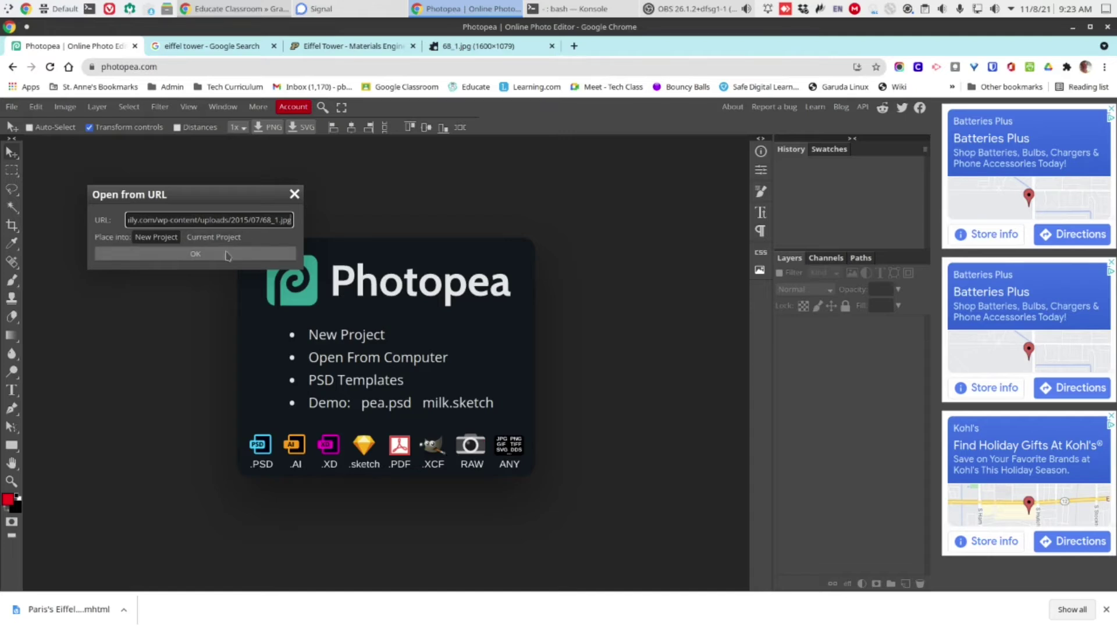
{"action": "left_click", "coordinate": [174, 256]}
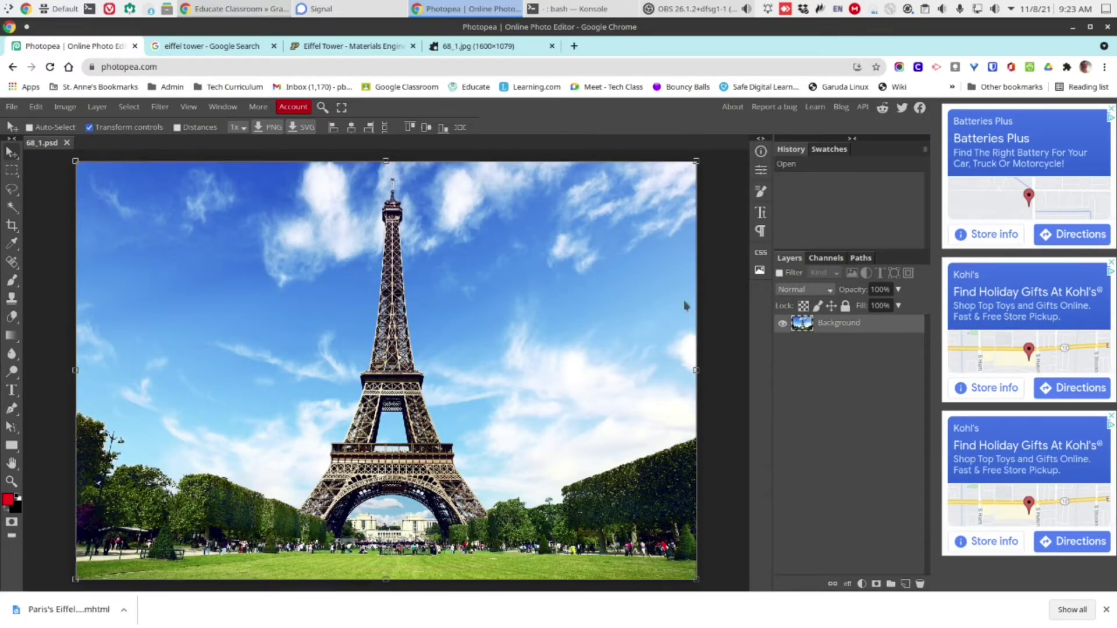
{"action": "key", "text": "ctrl+t"}
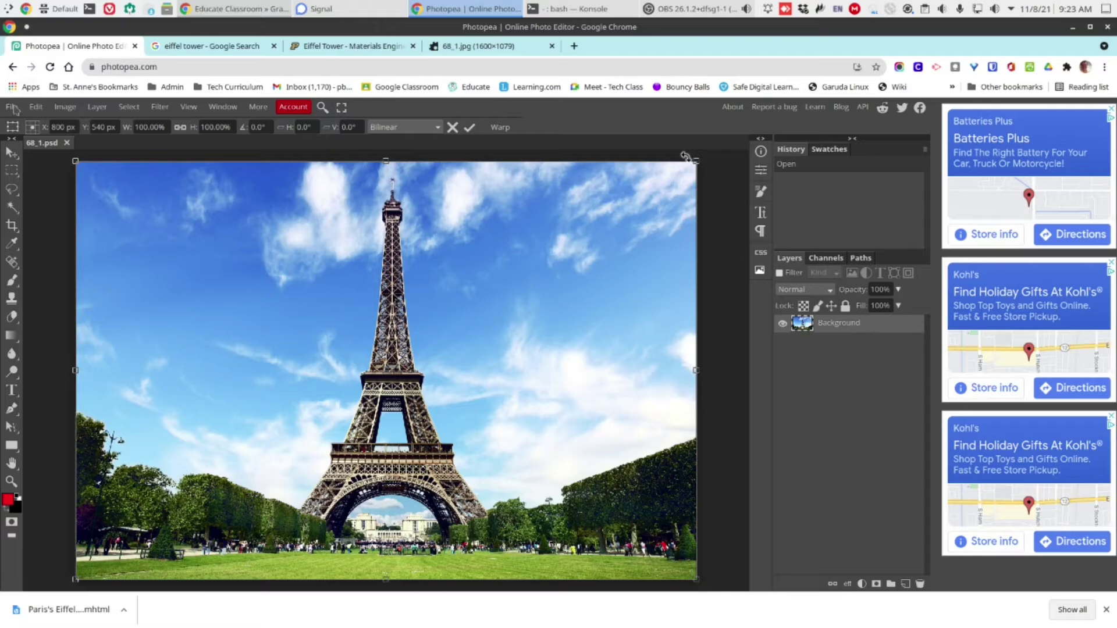
{"action": "left_click", "coordinate": [499, 50]}
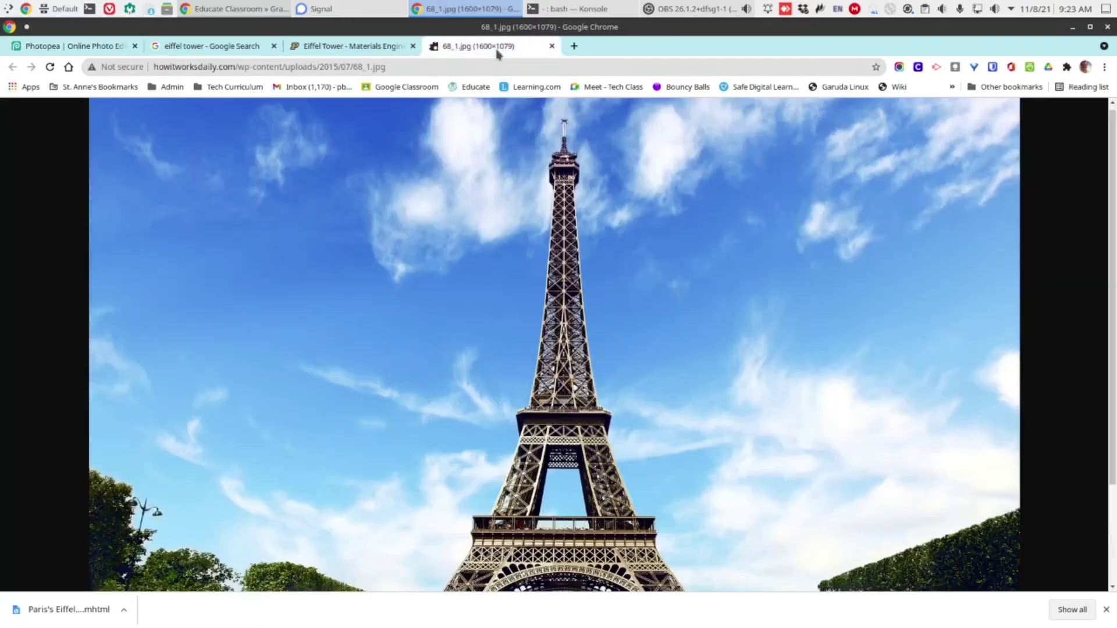
{"action": "right_click", "coordinate": [365, 217]}
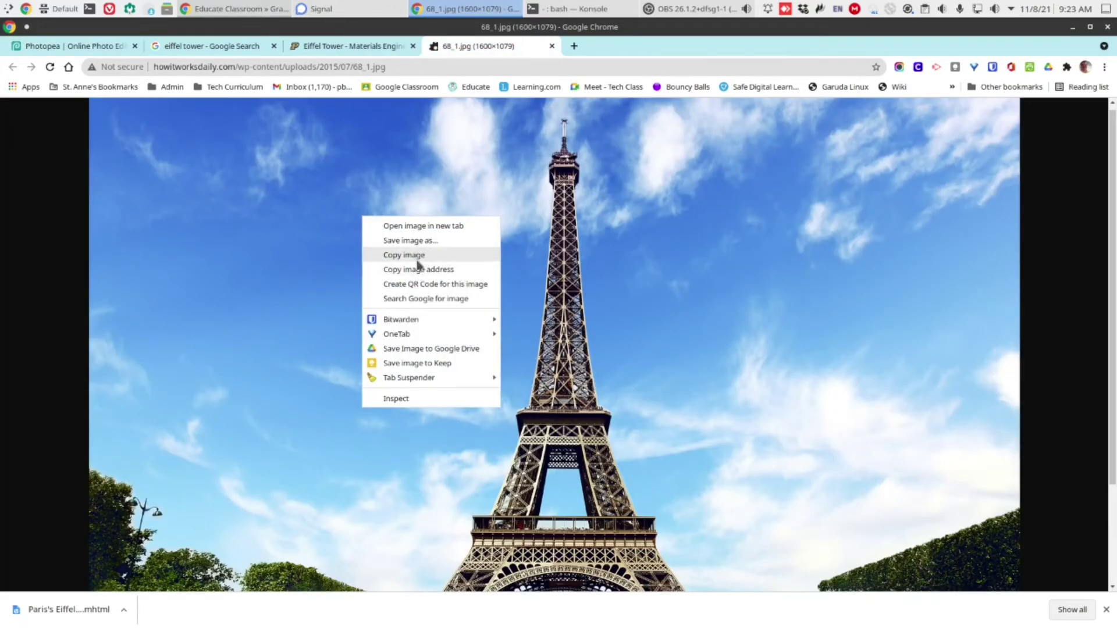
{"action": "left_click", "coordinate": [32, 325]}
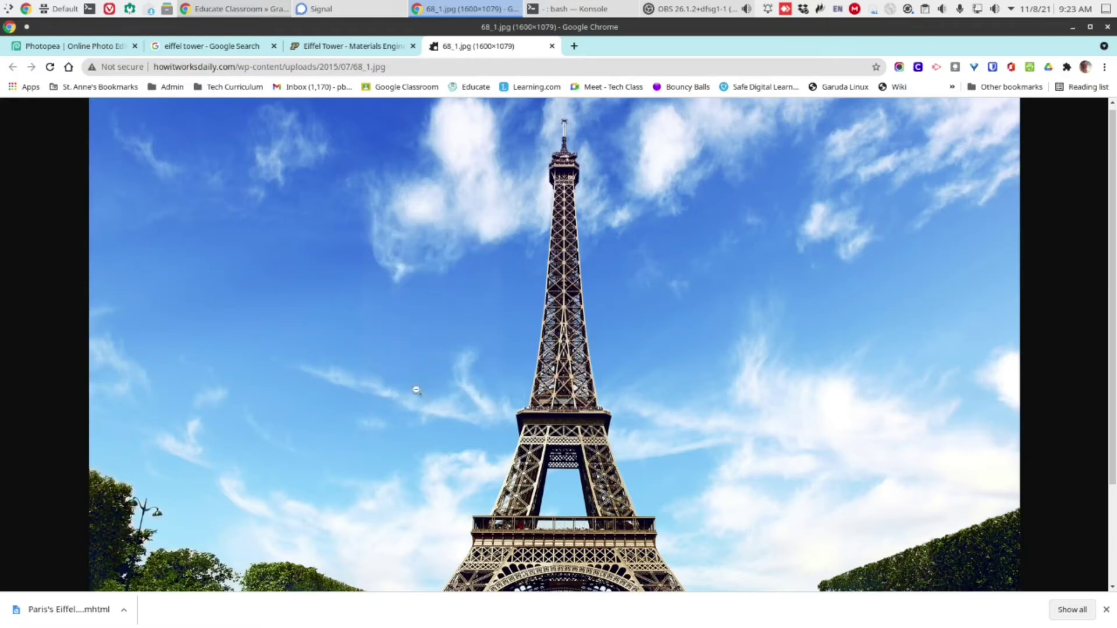
{"action": "left_click", "coordinate": [65, 50]}
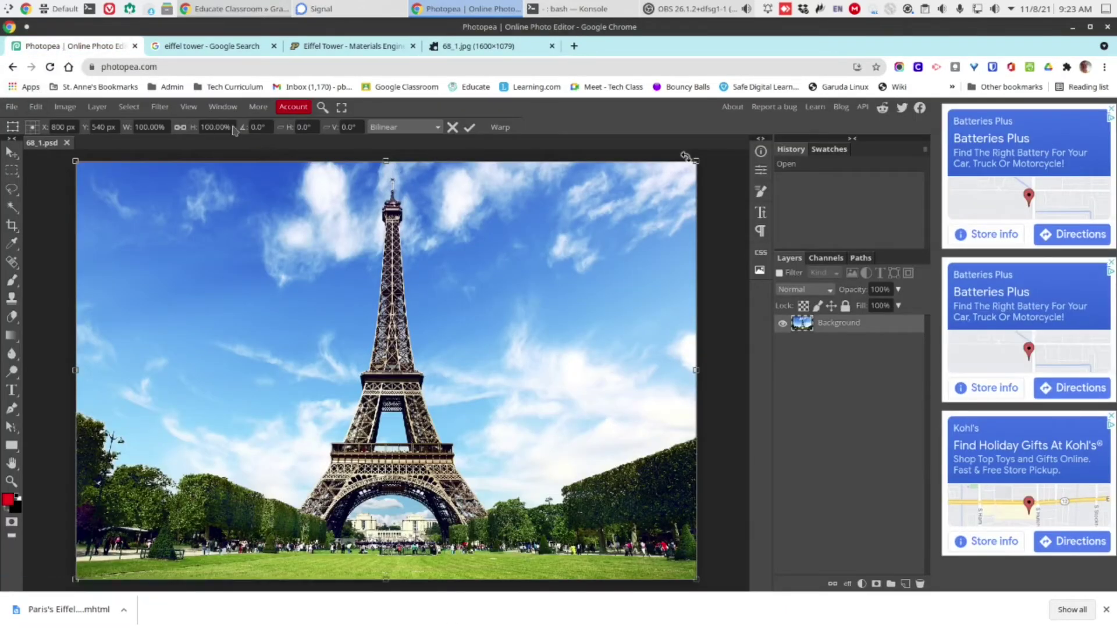
{"action": "left_click", "coordinate": [11, 108]}
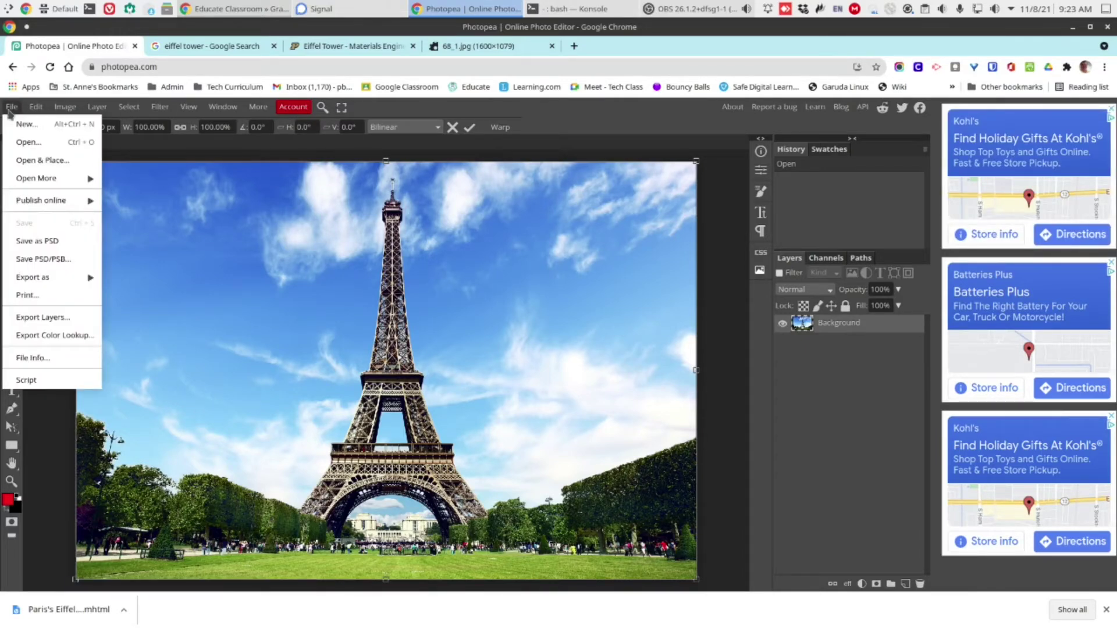
{"action": "left_click", "coordinate": [29, 142]}
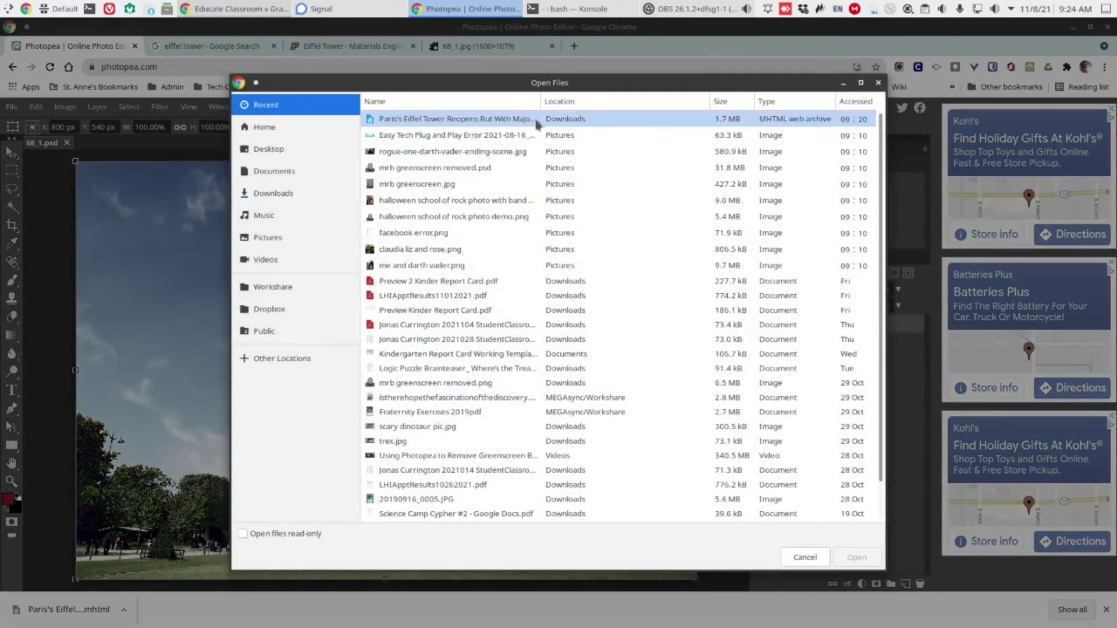
{"action": "left_click", "coordinate": [802, 556]}
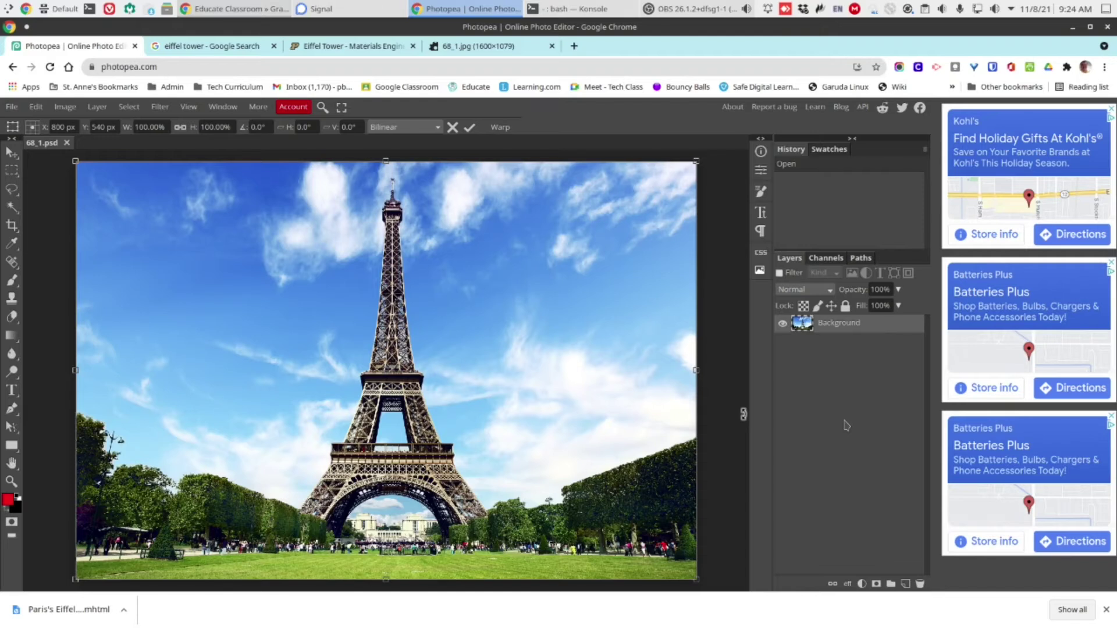
{"action": "left_click", "coordinate": [8, 108]}
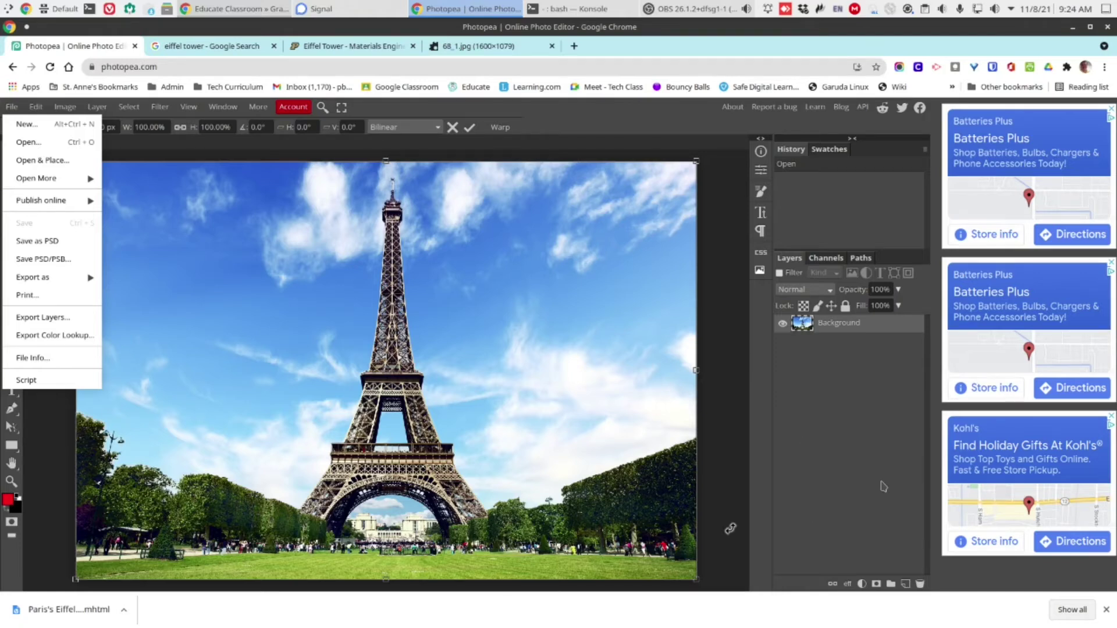
{"action": "left_click", "coordinate": [190, 140]}
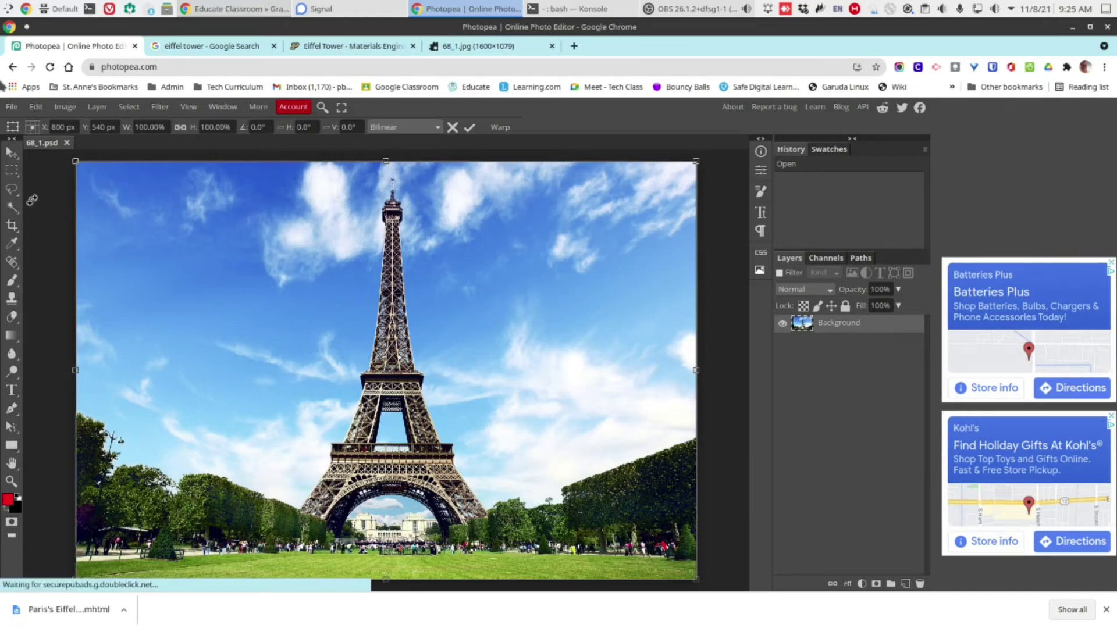
Place "mrb greenscreen removed.png" from Downloads as a new layer over the Eiffel Tower background.
{"action": "left_click", "coordinate": [13, 108]}
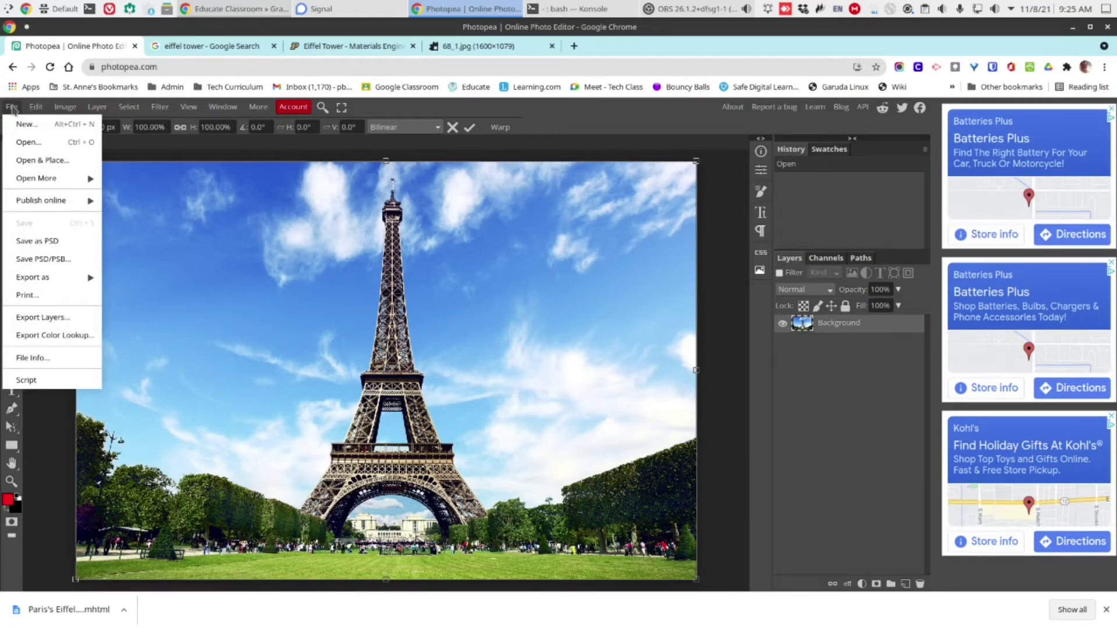
{"action": "left_click", "coordinate": [50, 168]}
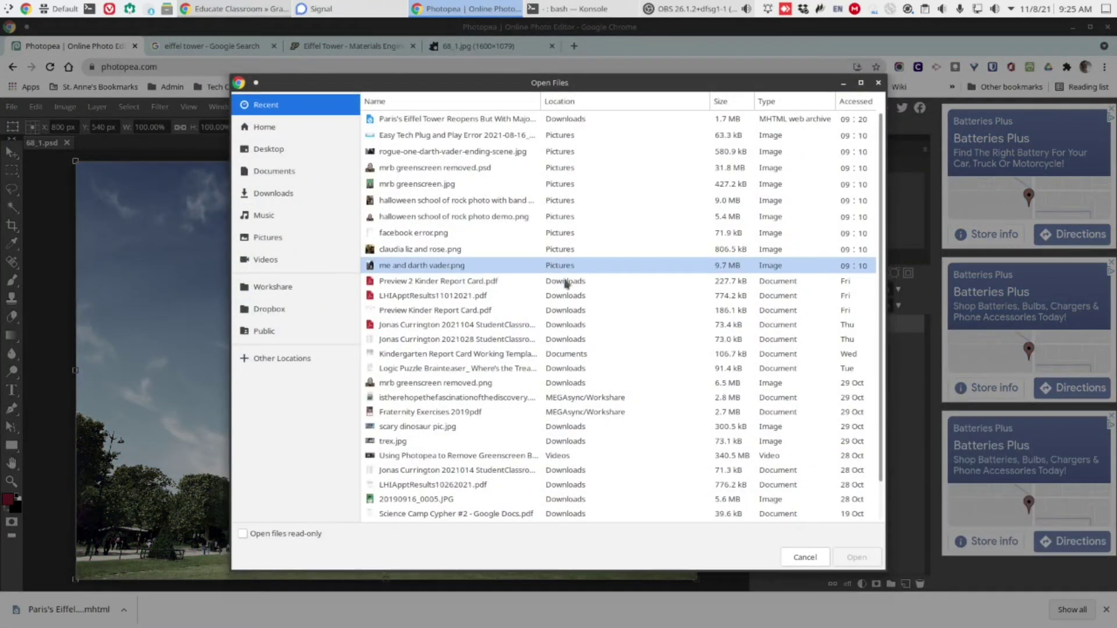
{"action": "left_click", "coordinate": [409, 170]}
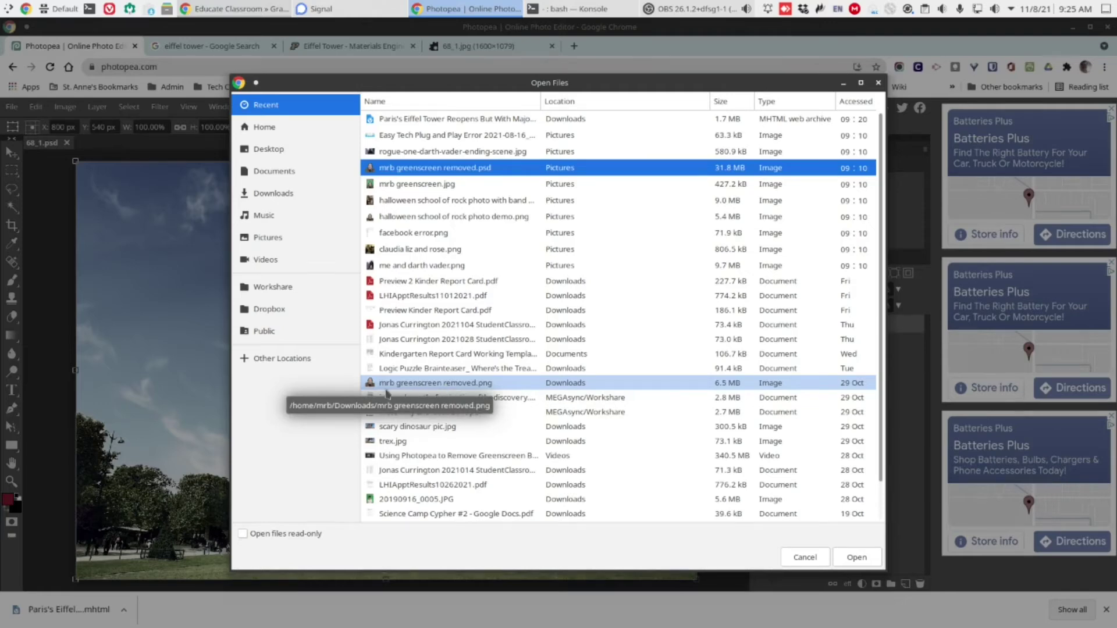
{"action": "left_click", "coordinate": [458, 388]}
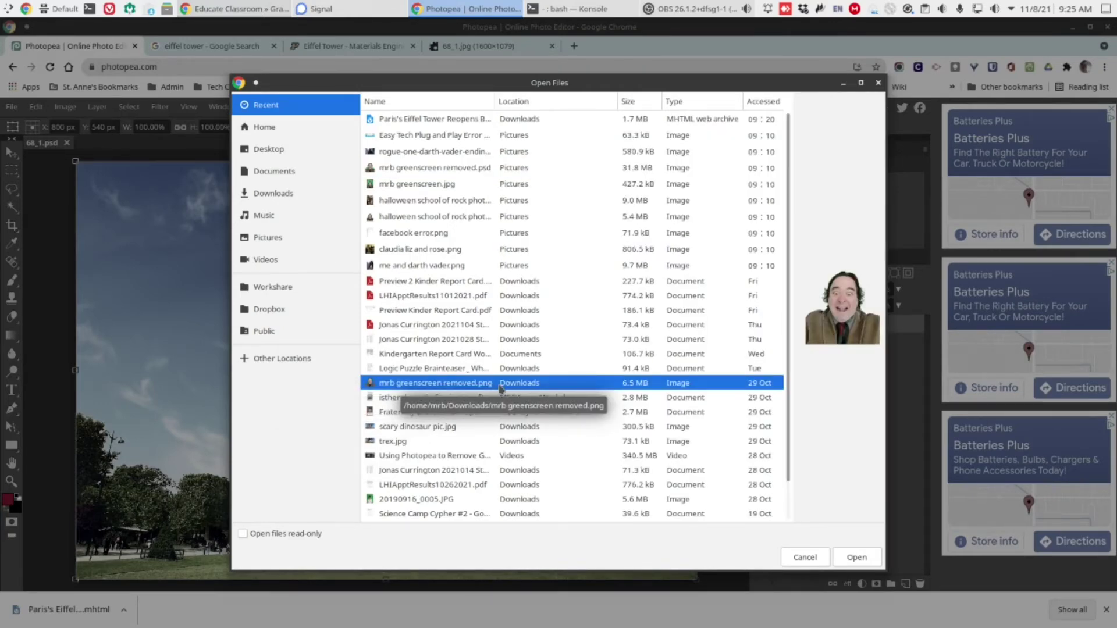
{"action": "left_click", "coordinate": [864, 558]}
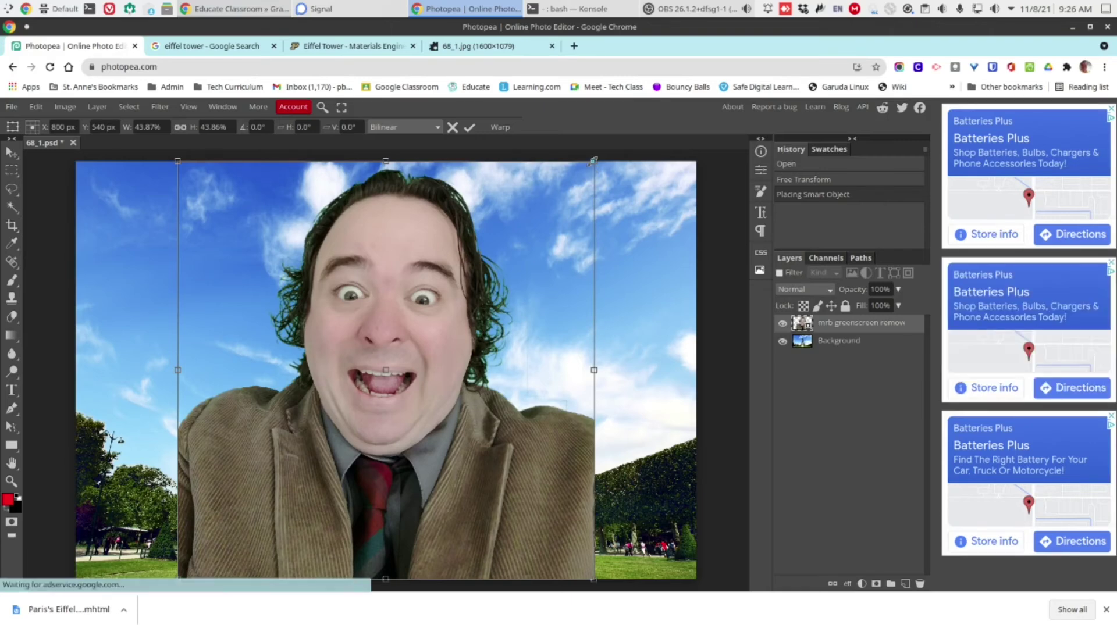
Scale the placed cutout to about 32% and position it in the lower-left corner of the Eiffel Tower photo.
{"action": "left_click_drag", "start_coordinate": [593, 160], "coordinate": [347, 410]}
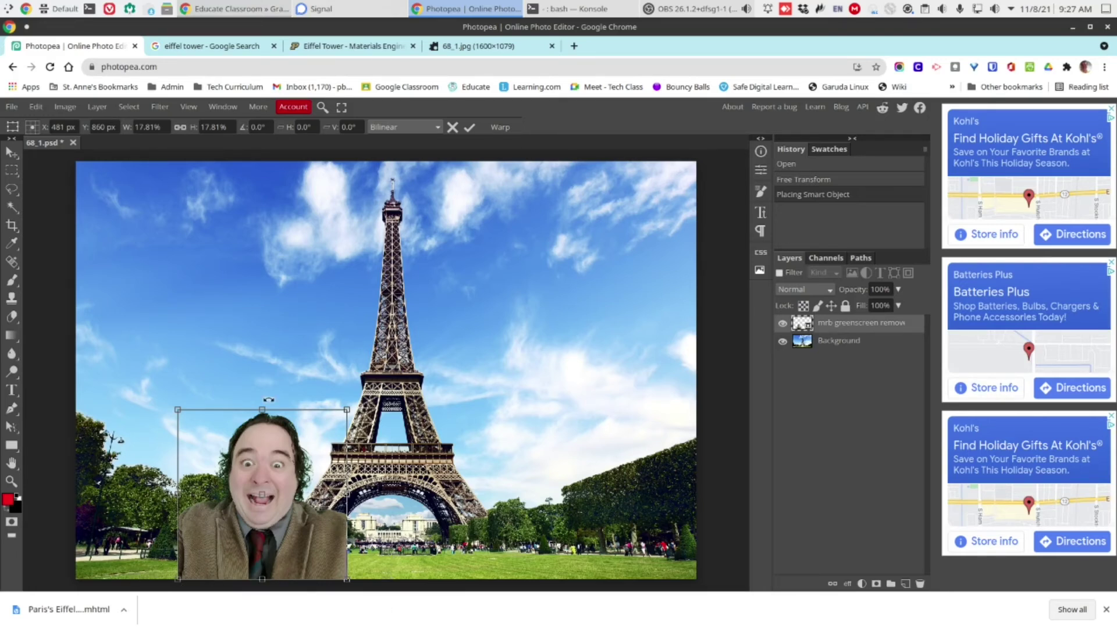
{"action": "left_click_drag", "start_coordinate": [298, 442], "coordinate": [196, 449]}
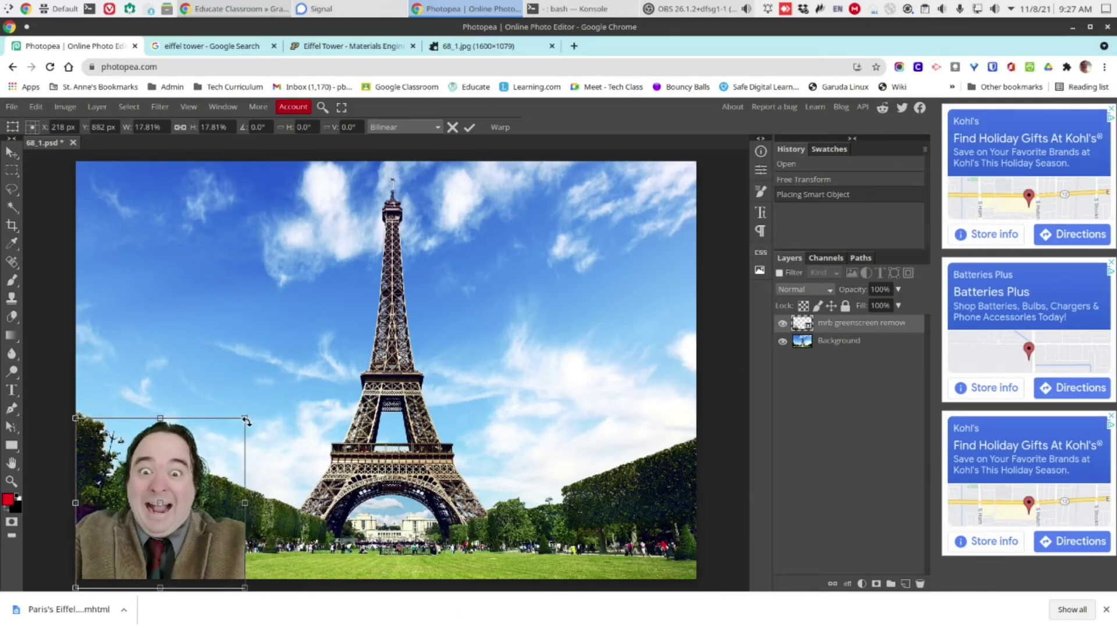
{"action": "left_click_drag", "start_coordinate": [247, 418], "coordinate": [379, 402]}
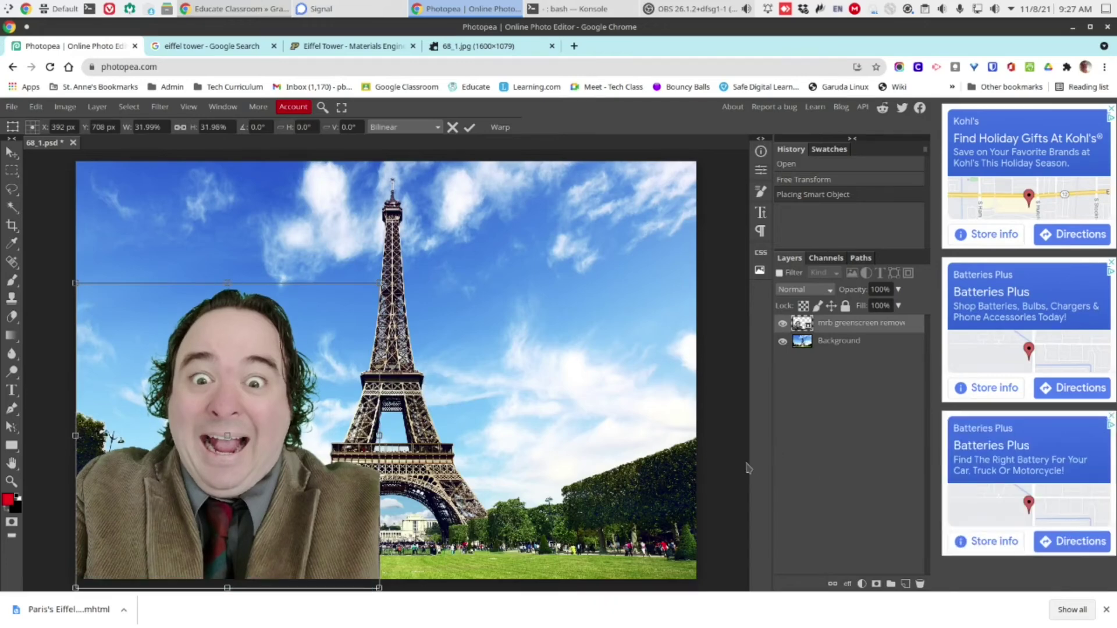
{"action": "left_click", "coordinate": [9, 151]}
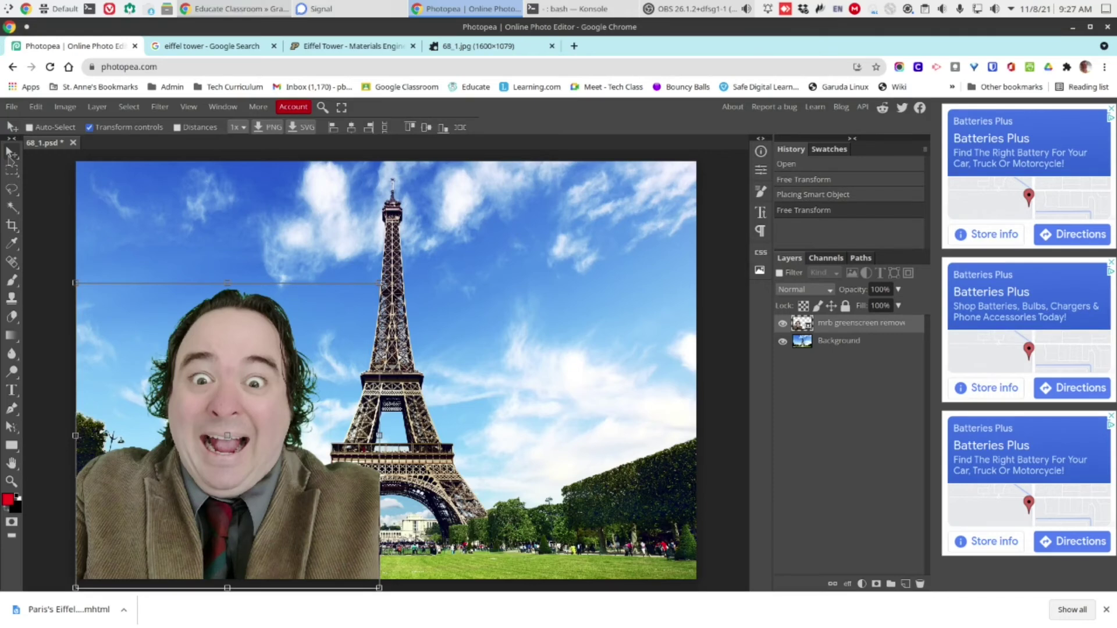
Rotate the cutout to about -0.4° using its transform controls, apply the transform and hide the controls.
{"action": "left_click", "coordinate": [89, 128]}
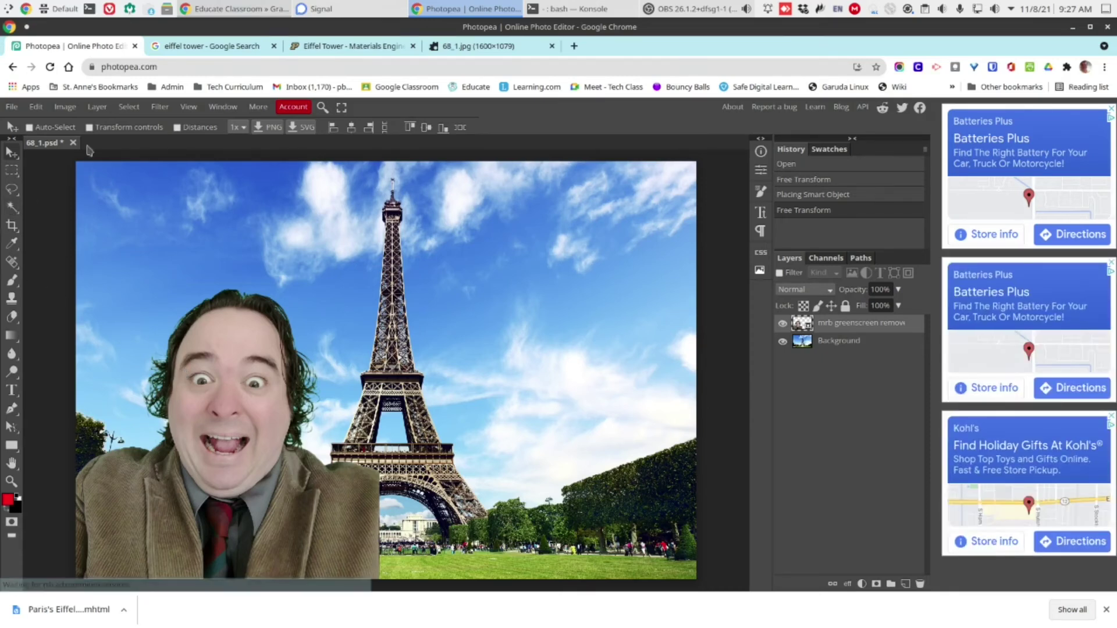
{"action": "left_click", "coordinate": [89, 127]}
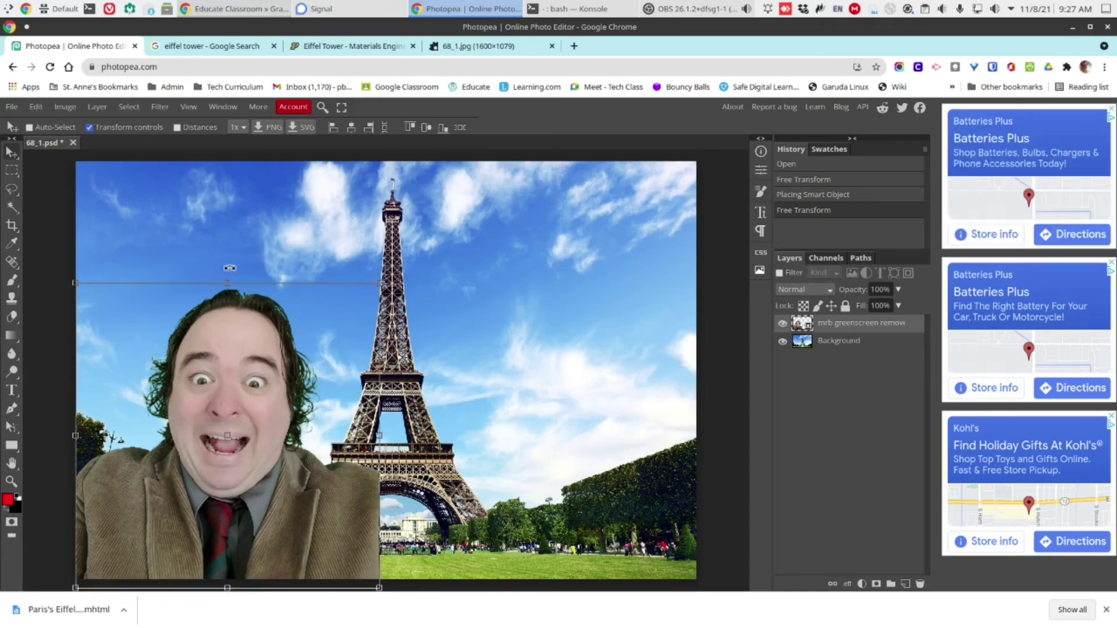
{"action": "left_click_drag", "start_coordinate": [227, 261], "coordinate": [235, 329]}
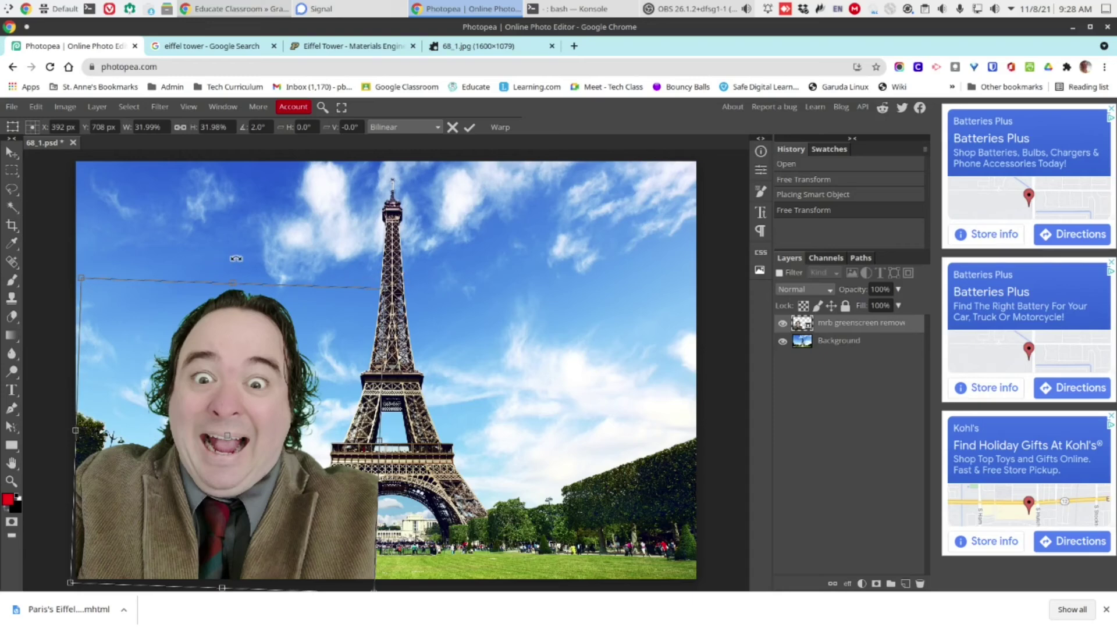
{"action": "left_click_drag", "start_coordinate": [247, 256], "coordinate": [233, 317]}
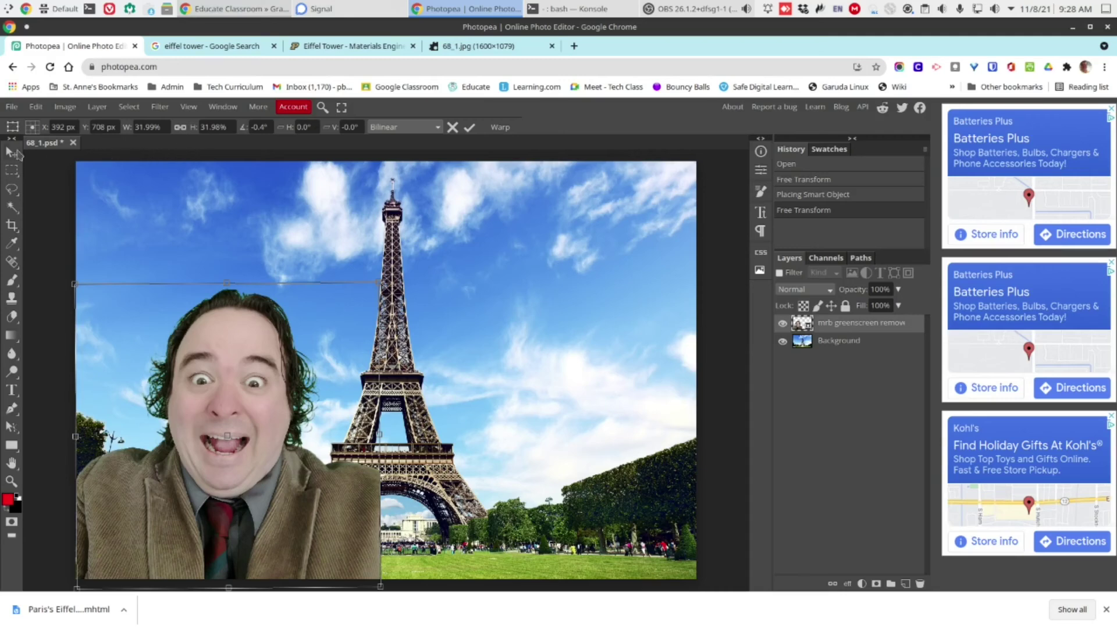
{"action": "key", "text": "Return"}
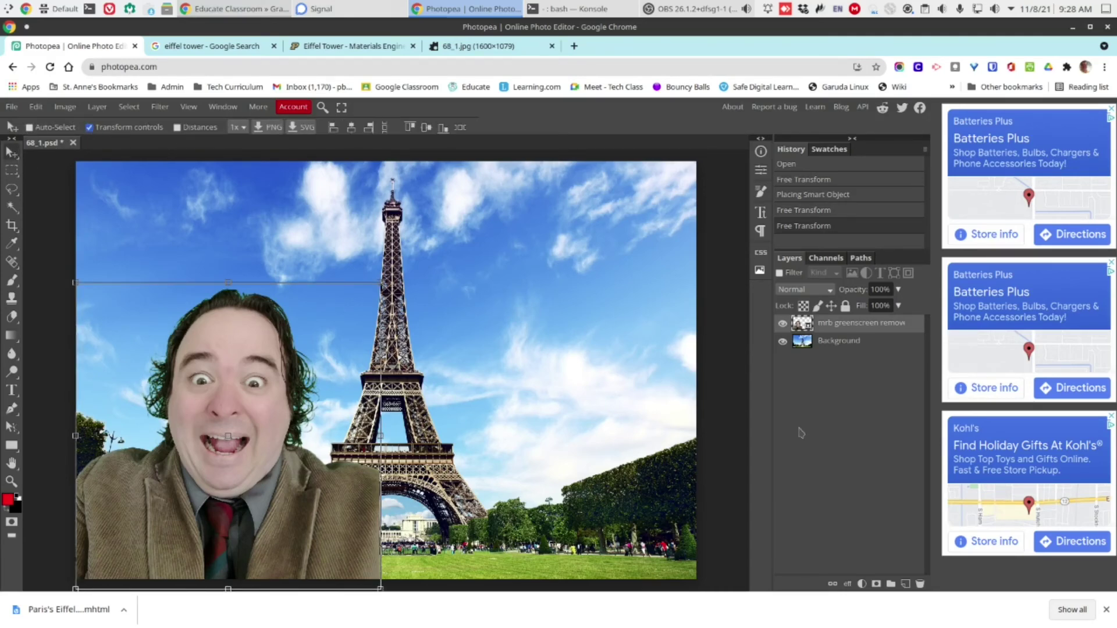
{"action": "left_click", "coordinate": [89, 127]}
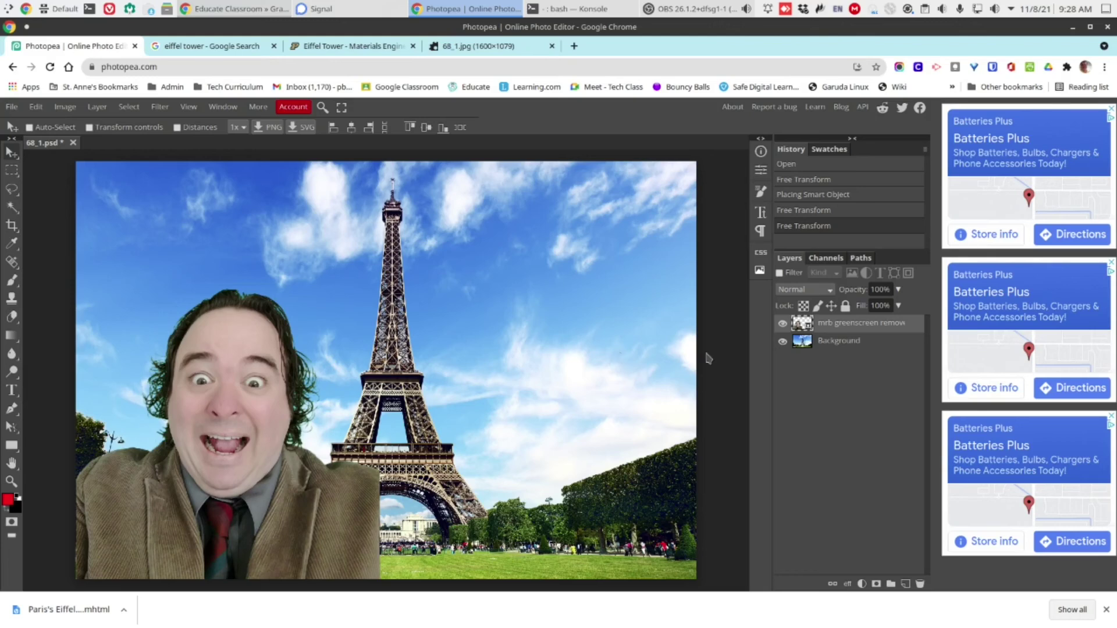
Check the composite in the export preview and export it as a PNG of 1600 × 1079 px at 100% quality.
{"action": "left_click", "coordinate": [14, 108]}
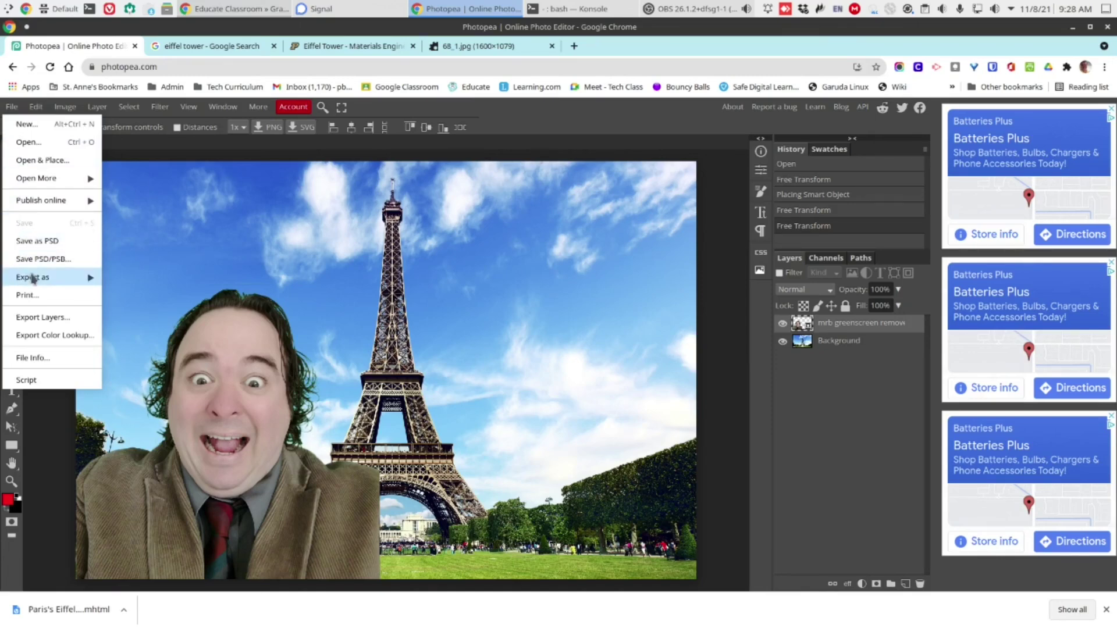
{"action": "mouse_move", "coordinate": [33, 280]}
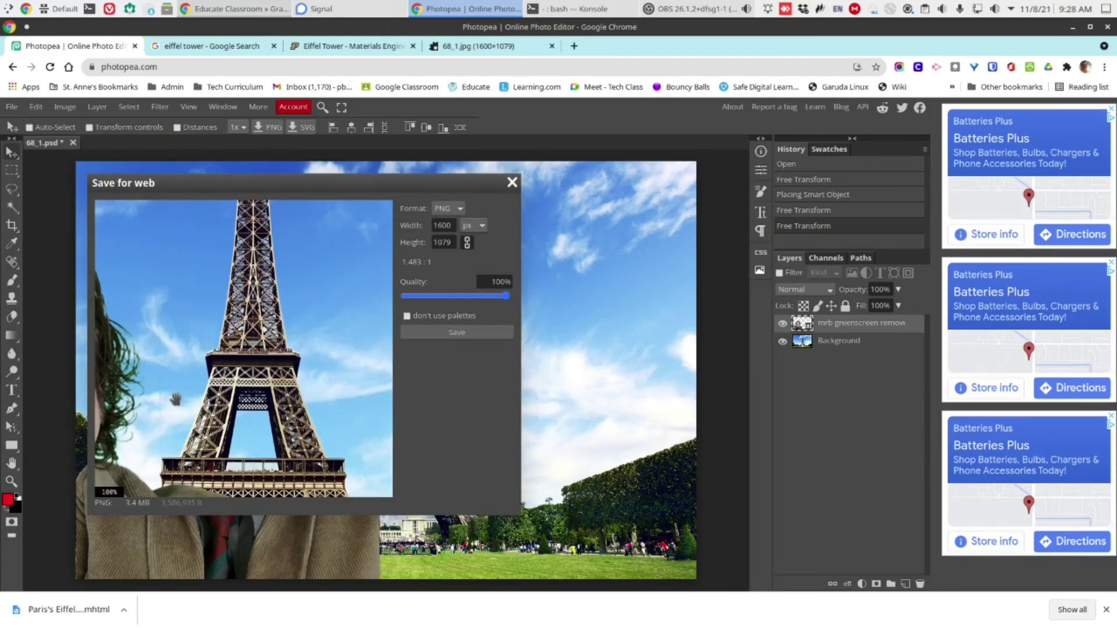
{"action": "left_click_drag", "start_coordinate": [190, 391], "coordinate": [447, 397]}
{"action": "left_click_drag", "start_coordinate": [456, 322], "coordinate": [416, 482]}
{"action": "left_click_drag", "start_coordinate": [514, 574], "coordinate": [247, 373]}
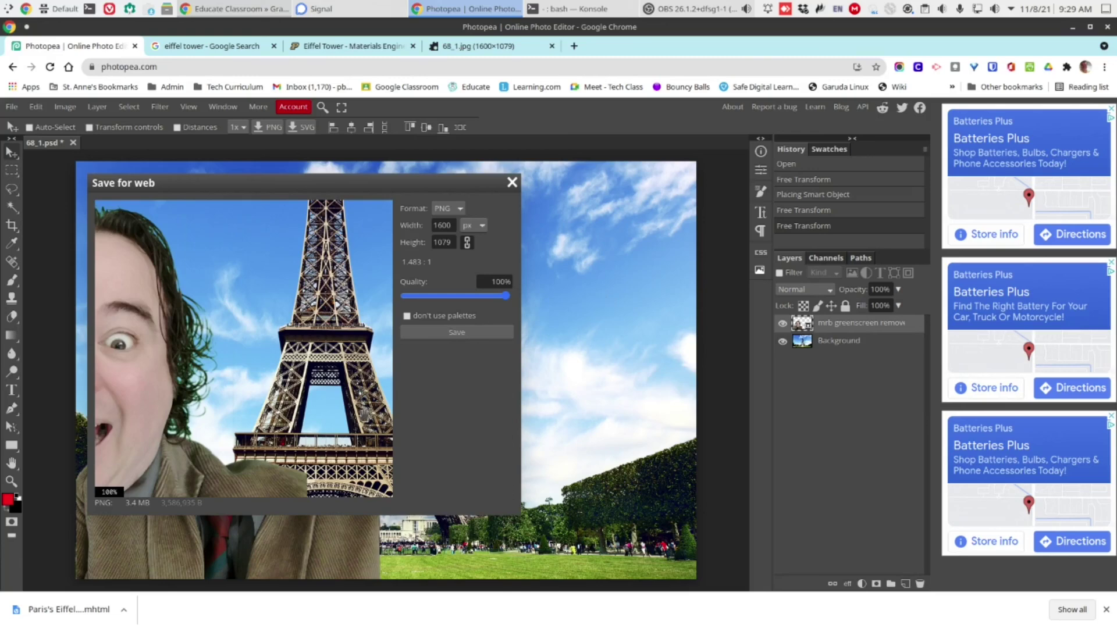
{"action": "left_click", "coordinate": [474, 335]}
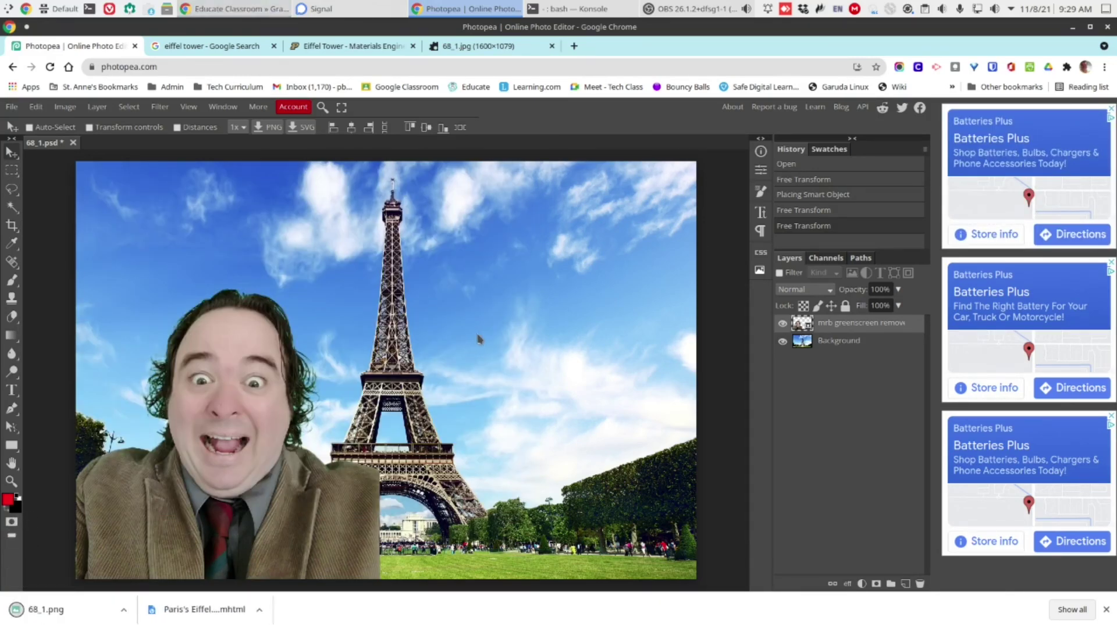
Open the exported 68_1.png in GIMP to check the combined picture, and close it.
{"action": "left_click", "coordinate": [47, 616]}
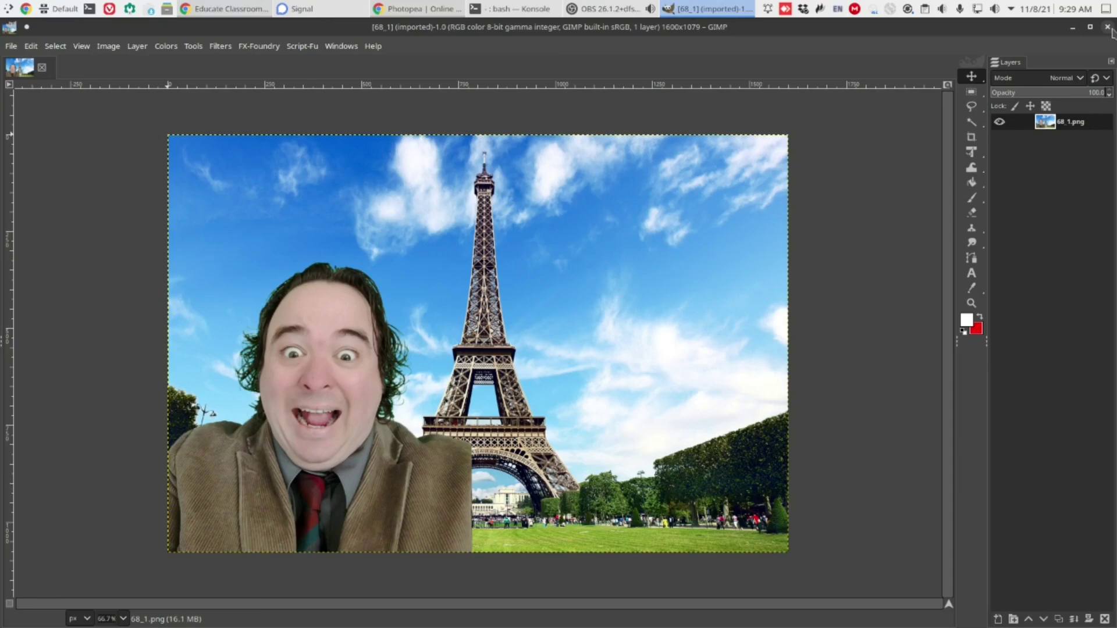
{"action": "left_click", "coordinate": [1108, 28]}
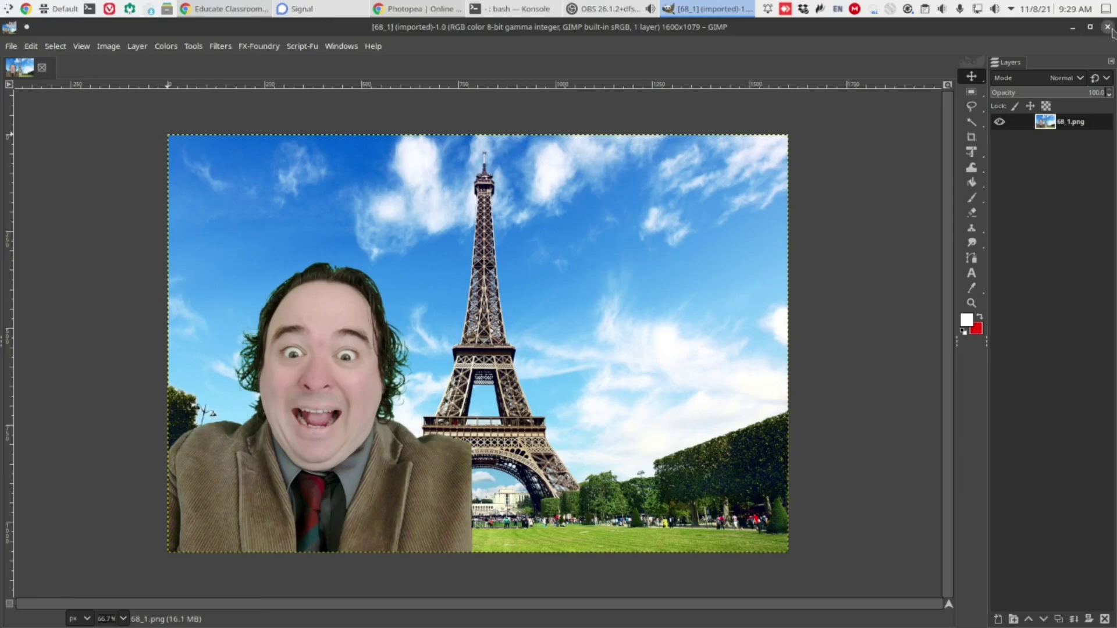